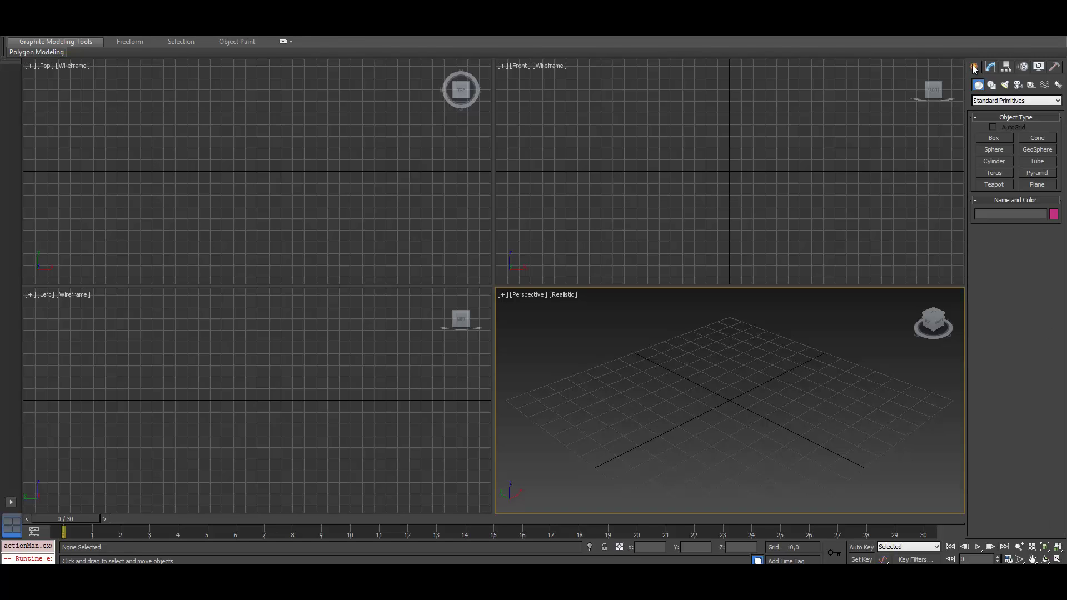
From Utilities > MAXScript, bring up the Run Script chooser listing the Pruebas Serrano scripts
left_click(1055, 67)
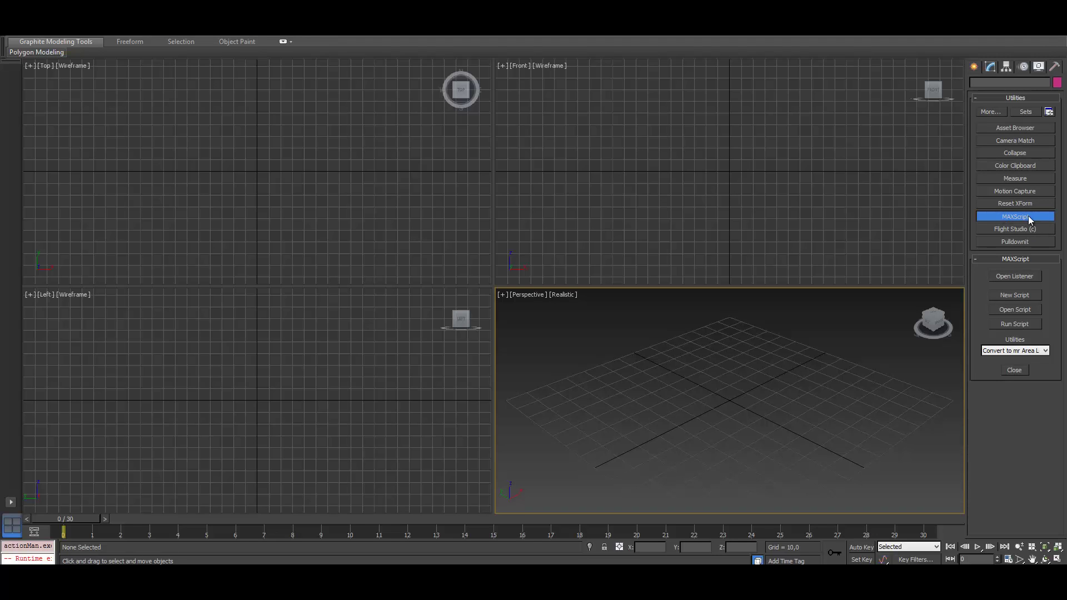
left_click(1013, 324)
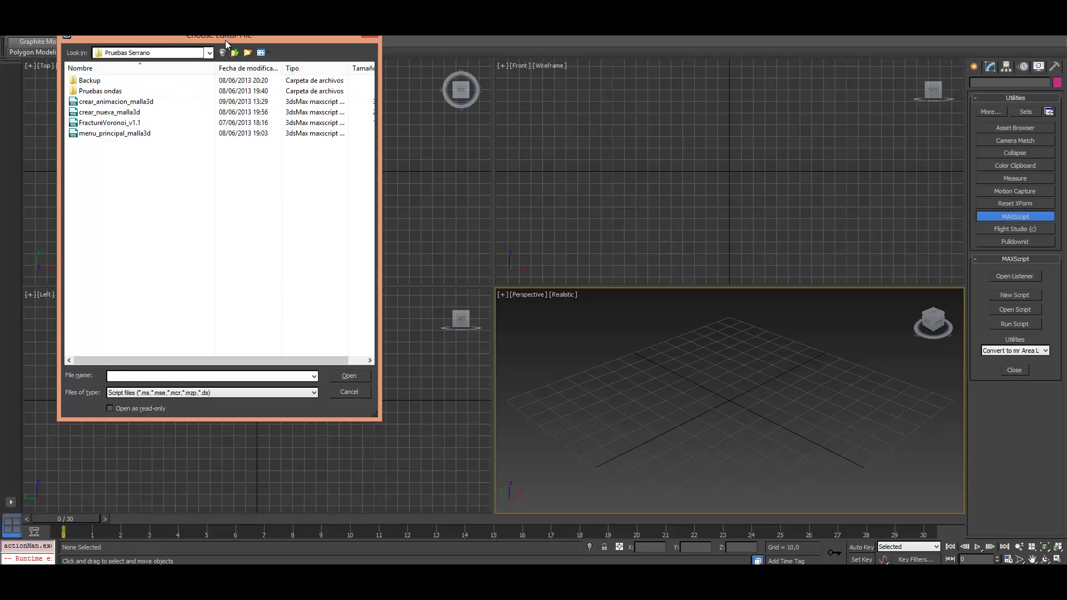
left_click_drag(225, 40, 248, 46)
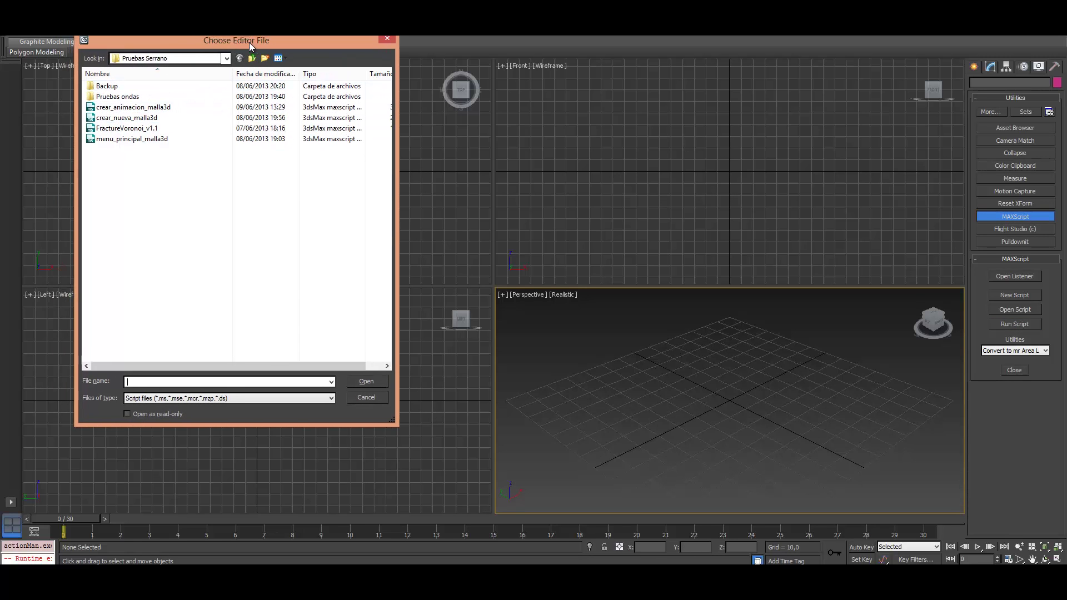
Run menu_principal_malla3d, dismiss its credits notice with Aceptar, and shift the Malla 3D window left
double_click(157, 140)
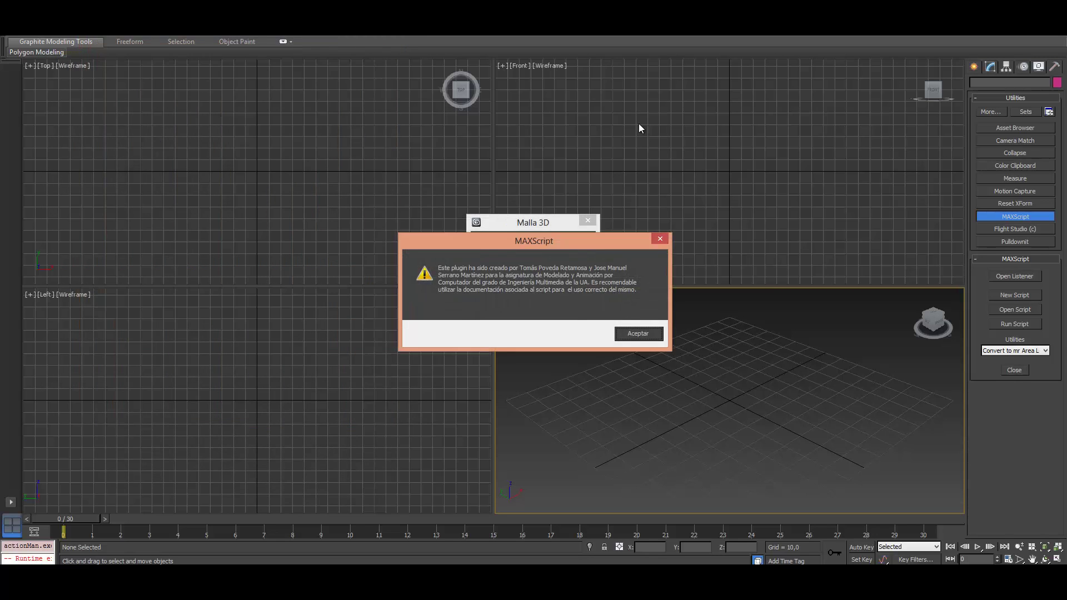
left_click_drag(592, 239, 592, 92)
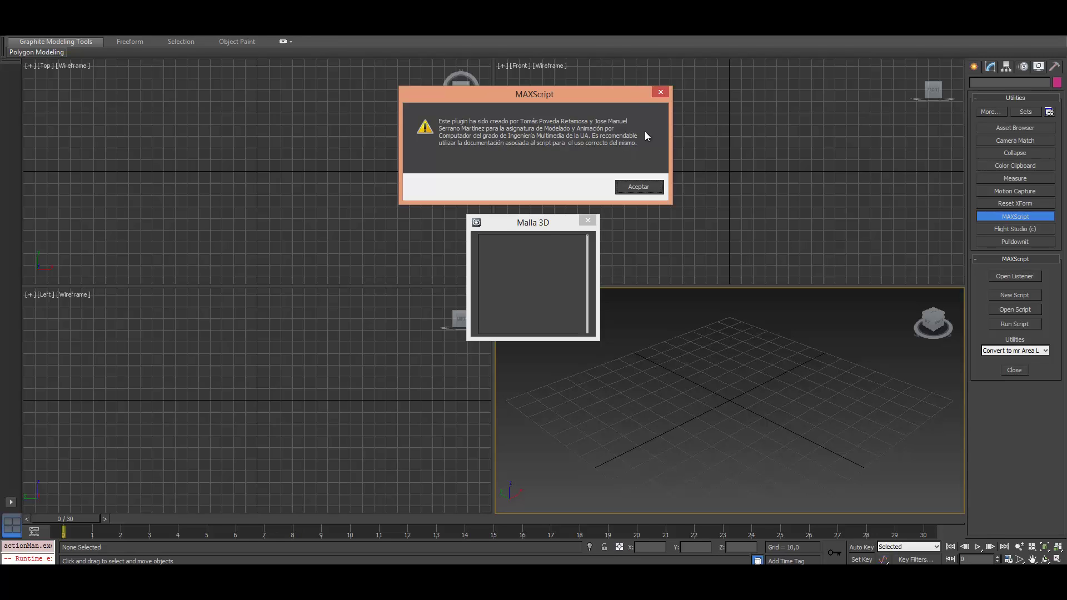
left_click(640, 187)
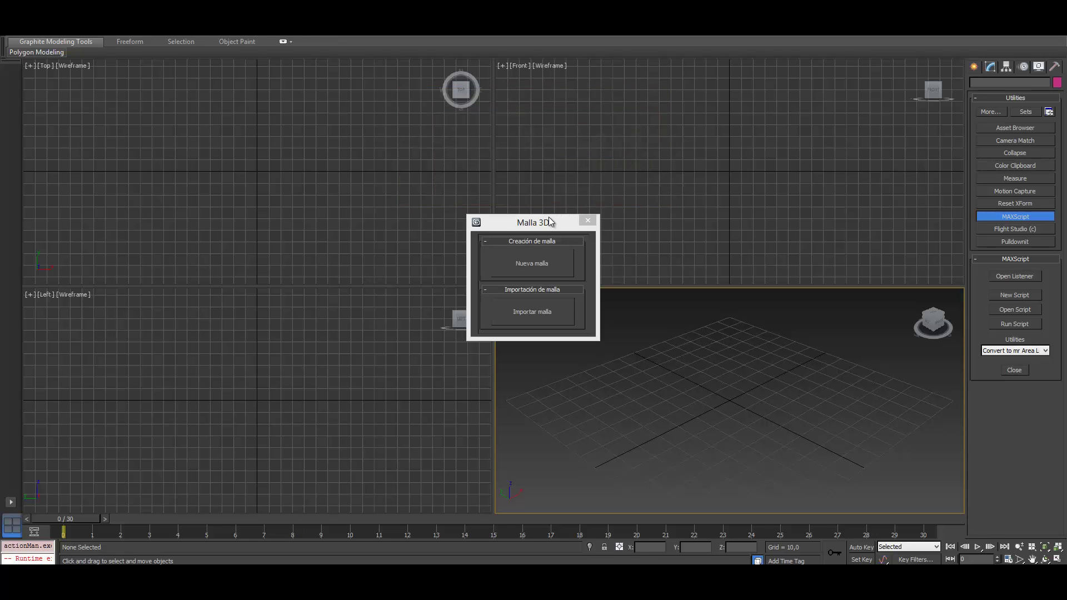
left_click_drag(532, 227, 518, 228)
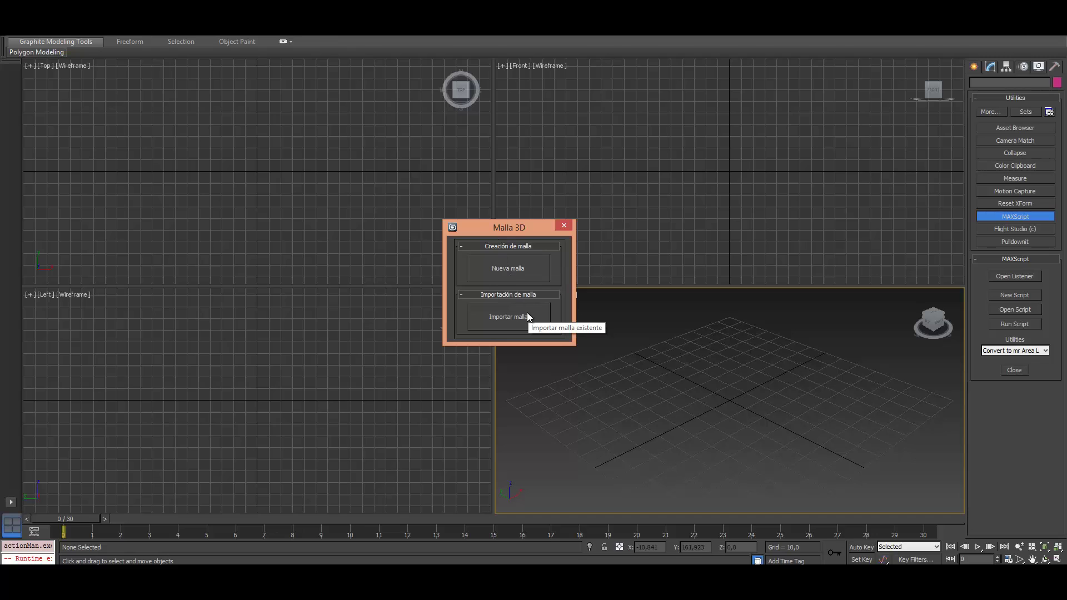
Create a Nueva malla sphere, zoom the perspective view, and collapse the Exportar Malla and Modificar forma malla rollouts
left_click(506, 269)
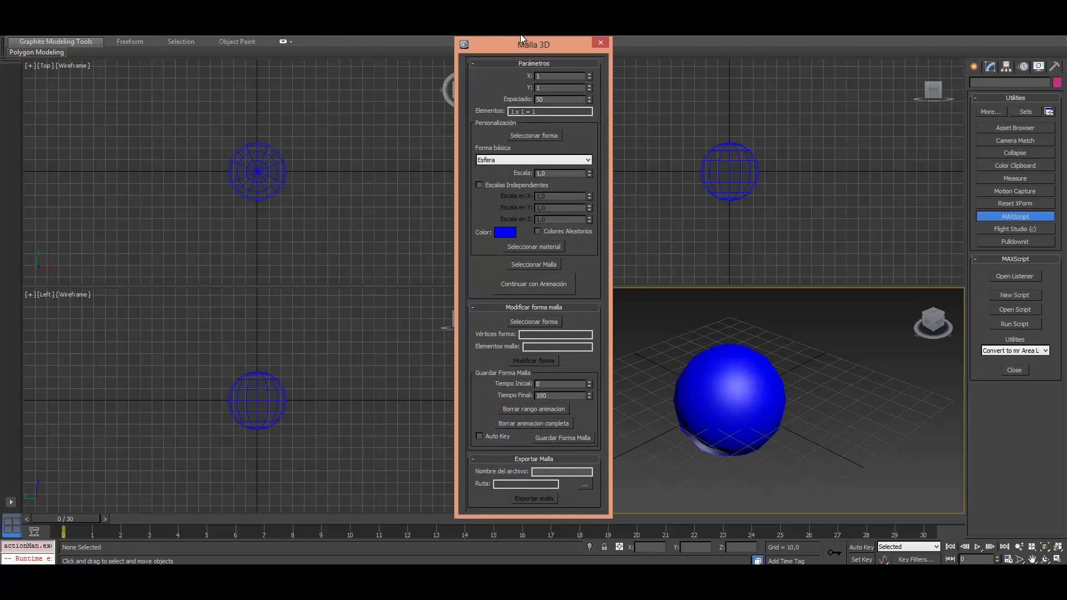
left_click_drag(518, 45, 513, 40)
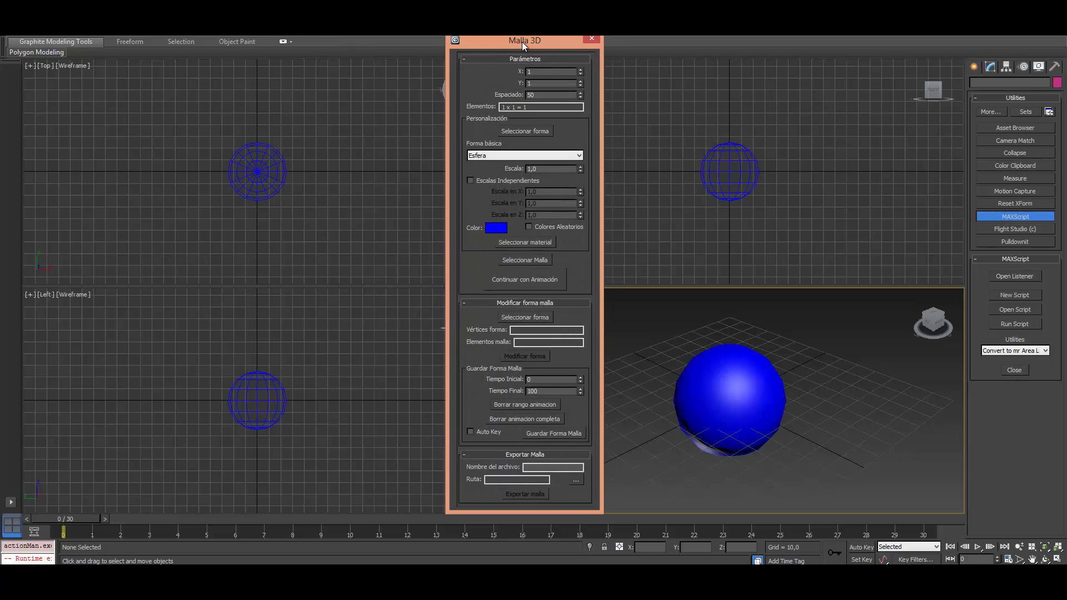
left_click(758, 346)
scroll(758, 345, "down", 2)
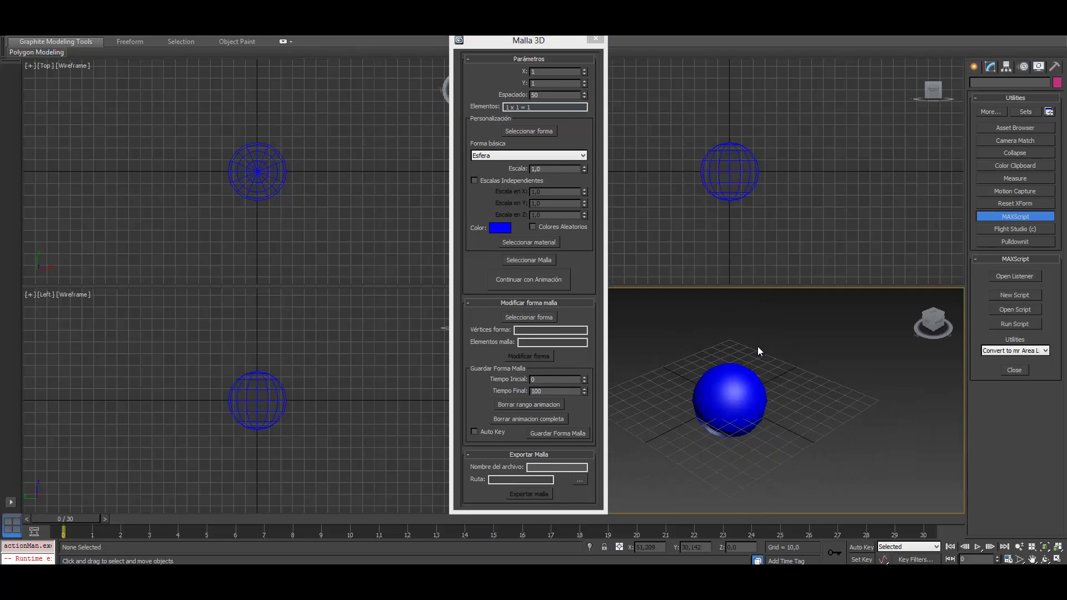
left_click(512, 456)
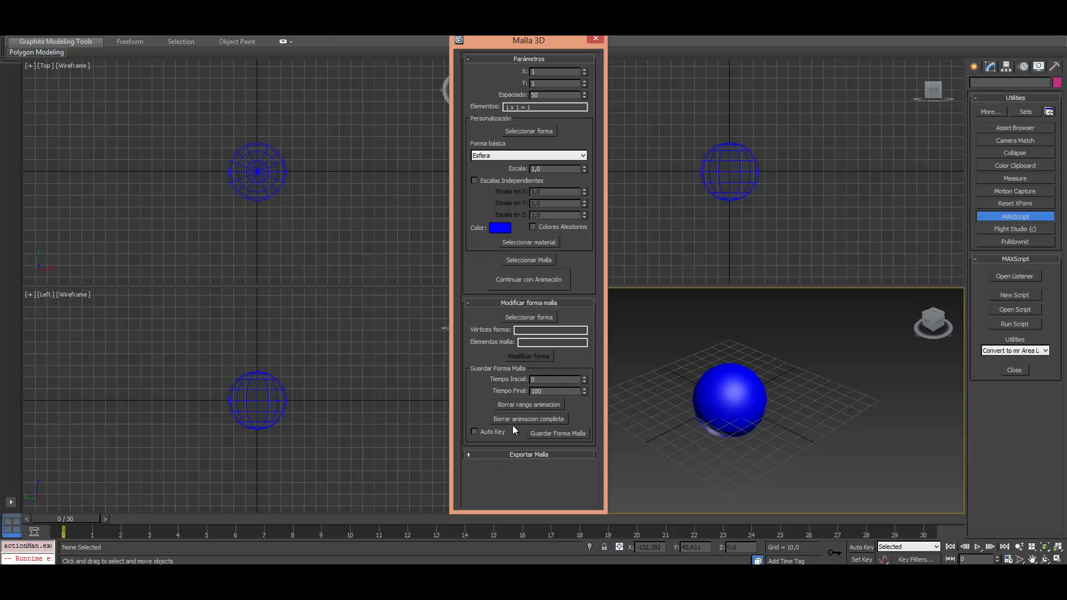
left_click(526, 302)
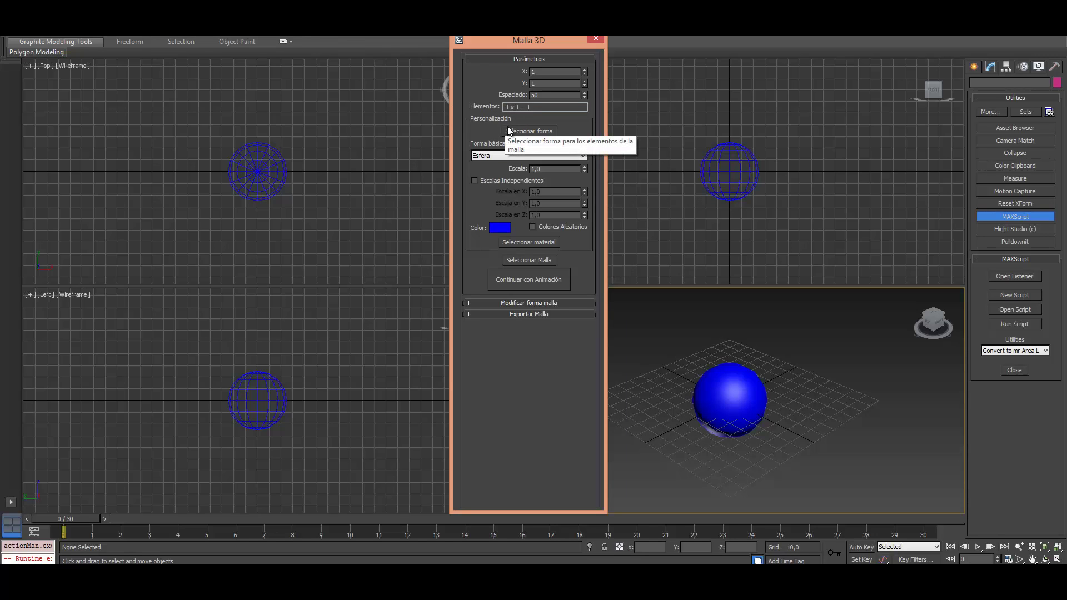
Try Seleccionar forma and the Cilindro basic shape, then keep the elements as Esfera
left_click(530, 133)
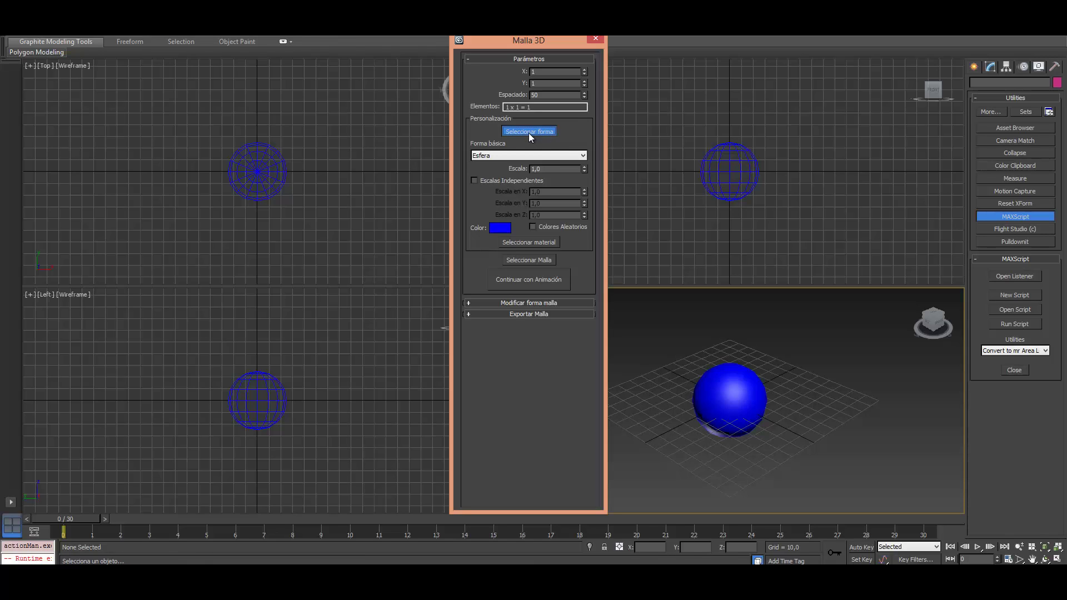
left_click(529, 133)
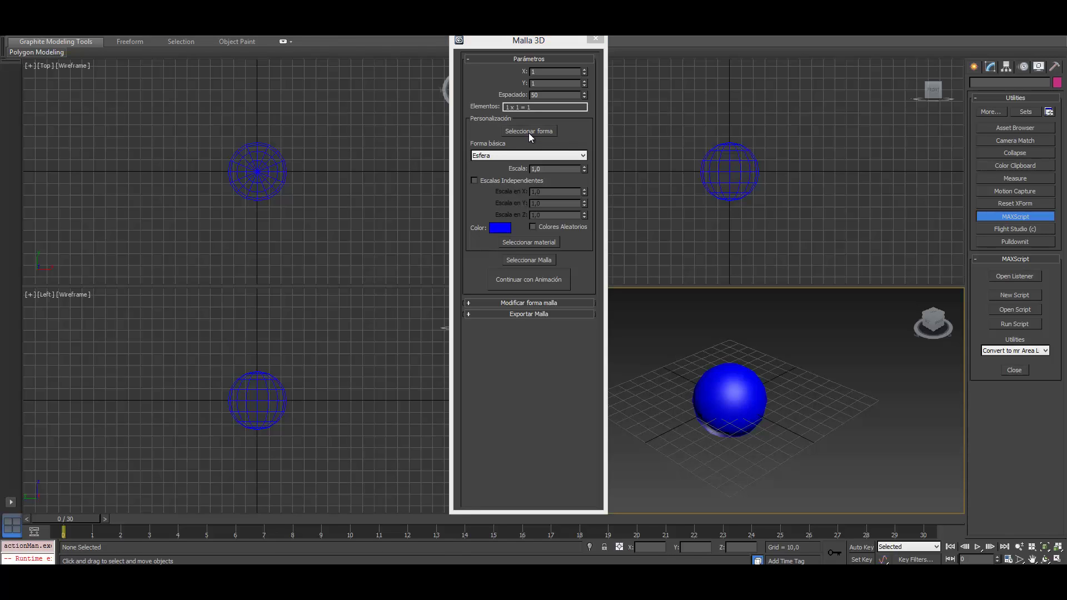
left_click(500, 156)
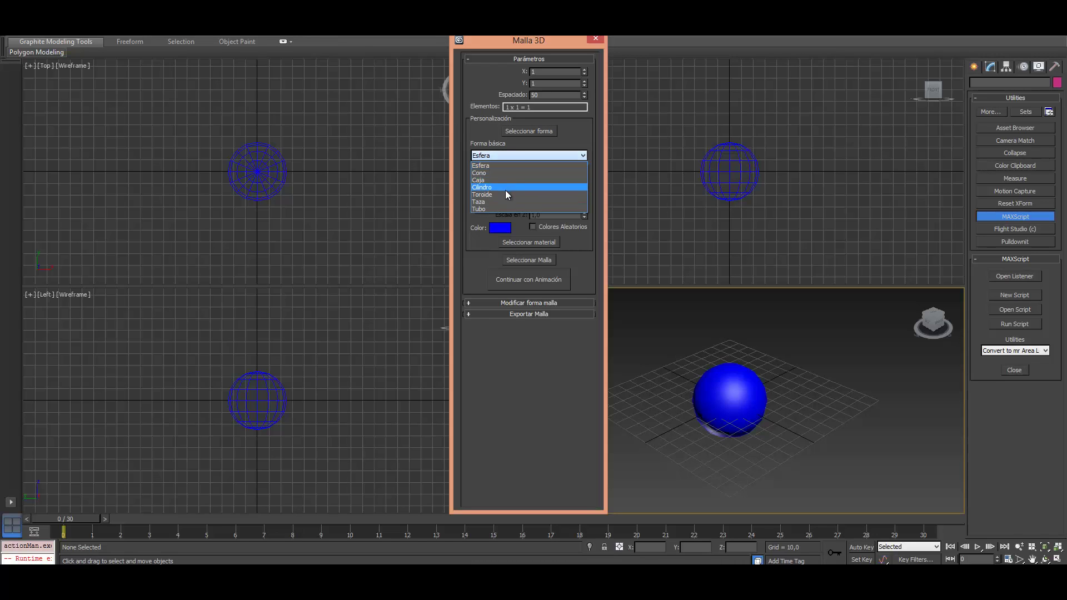
left_click(506, 189)
left_click(496, 155)
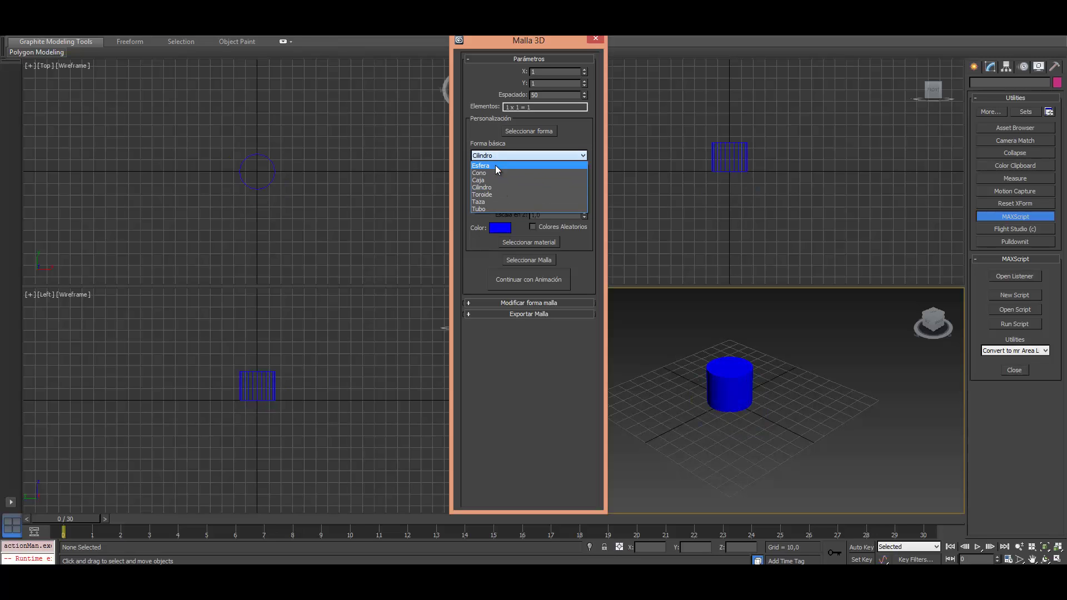
left_click(491, 166)
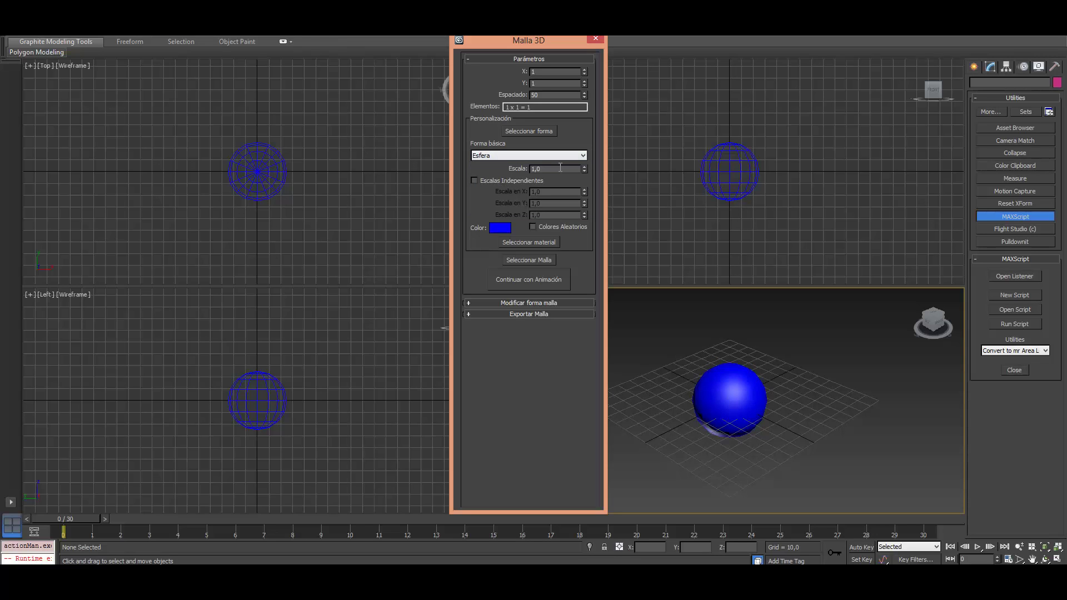
Lower the element Escala to 0,1 and turn on Escalas Independientes
left_click(583, 173)
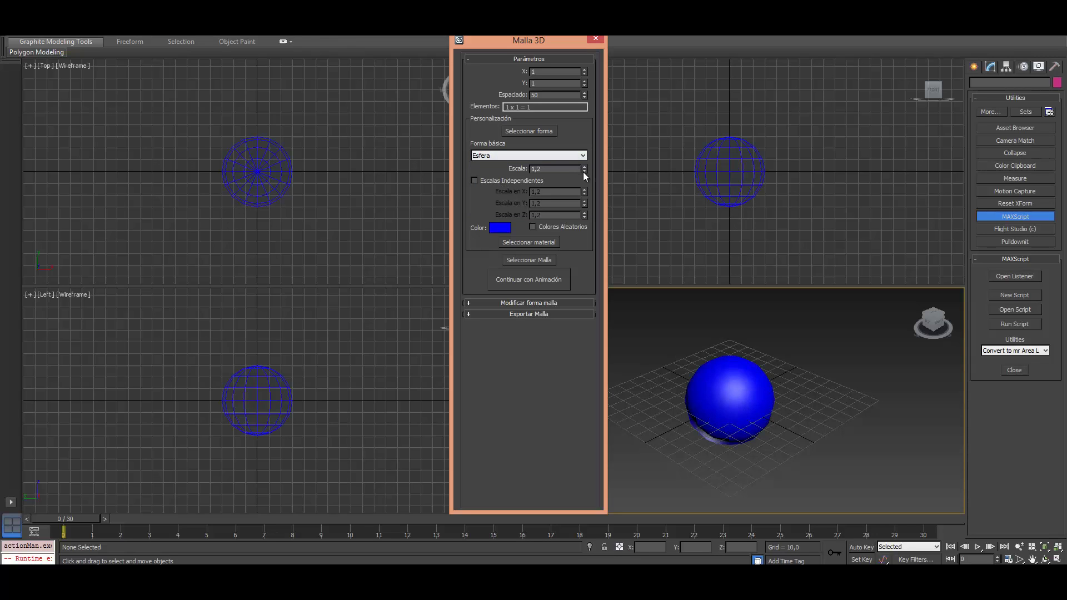
left_click(582, 172)
left_click(583, 172)
left_click(582, 172)
left_click(583, 171)
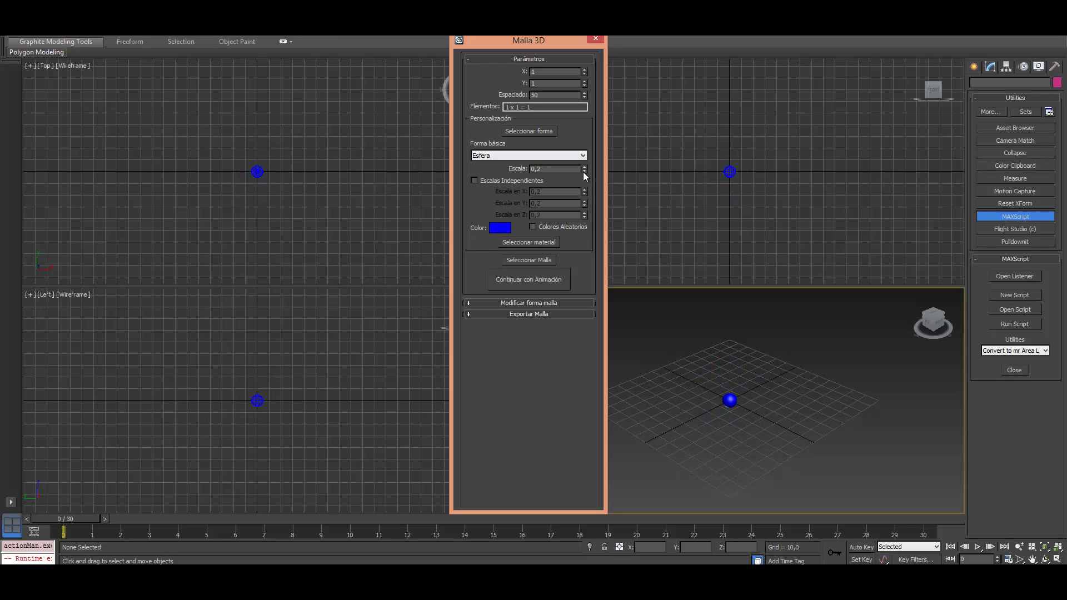
left_click(584, 171)
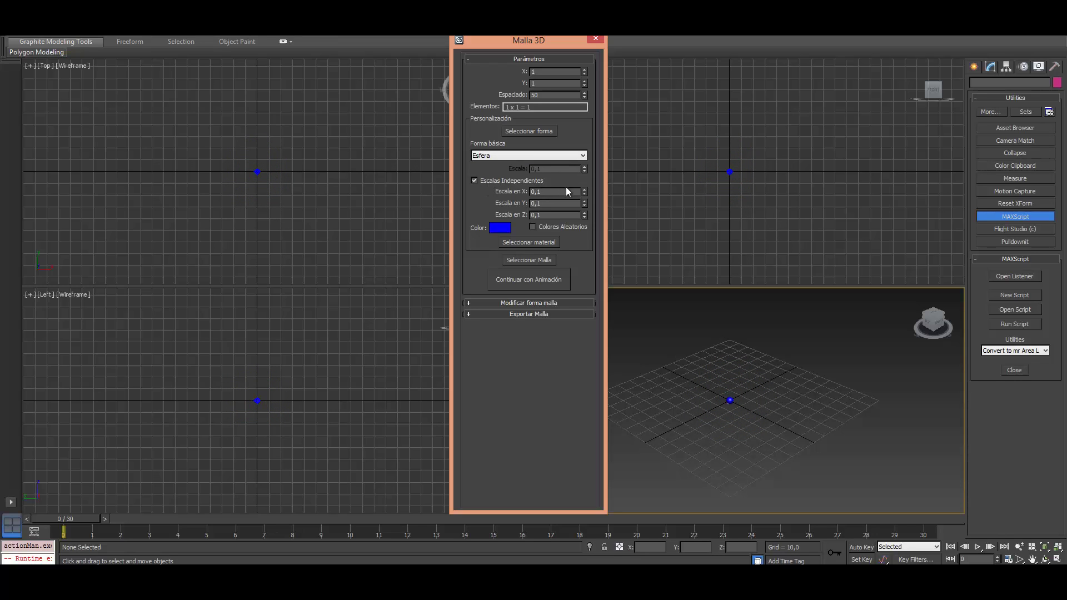
left_click_drag(585, 190, 585, 189)
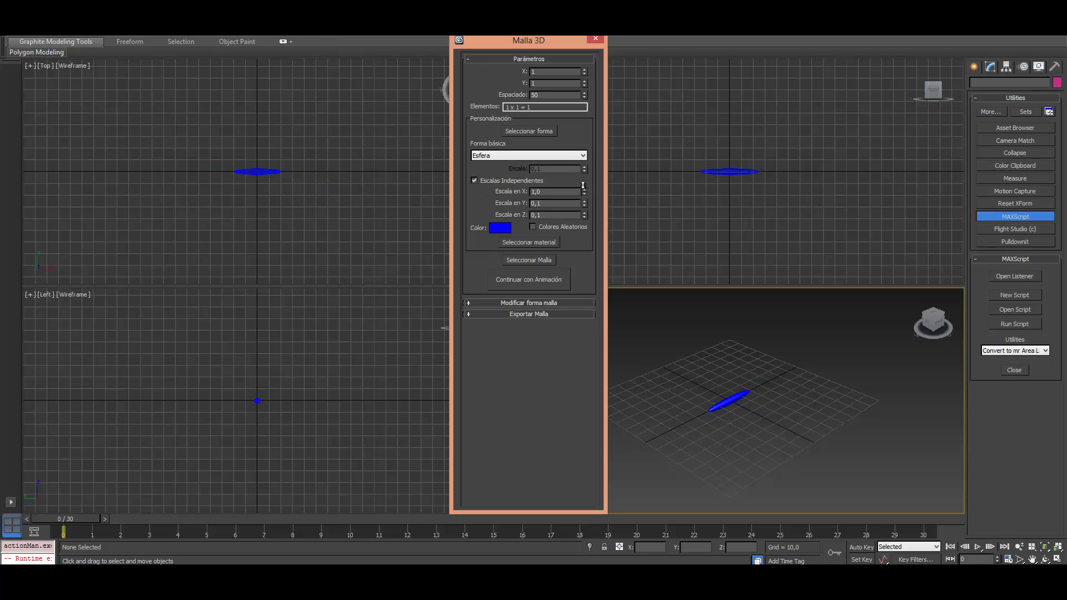
Turn off Escalas Independientes and try a purple colour before keeping the elements blue
left_click(511, 181)
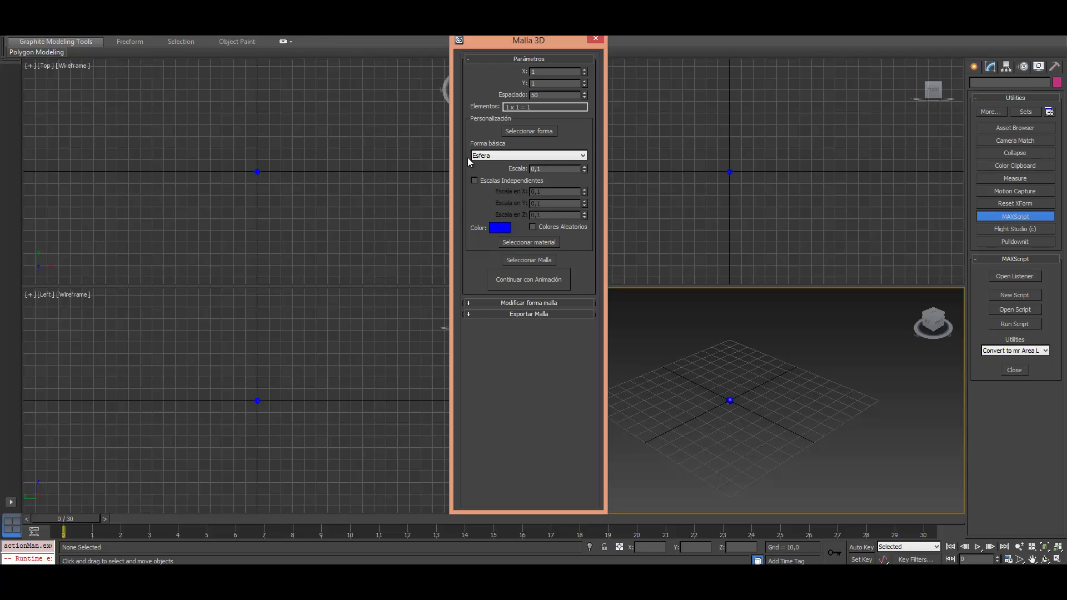
left_click(499, 227)
left_click(300, 118)
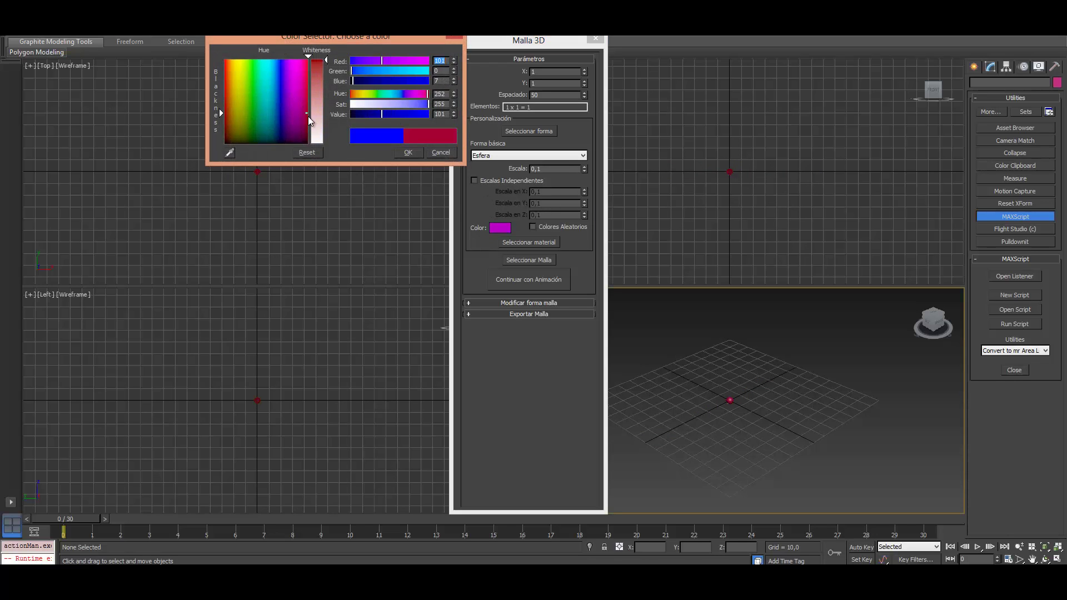
left_click(408, 152)
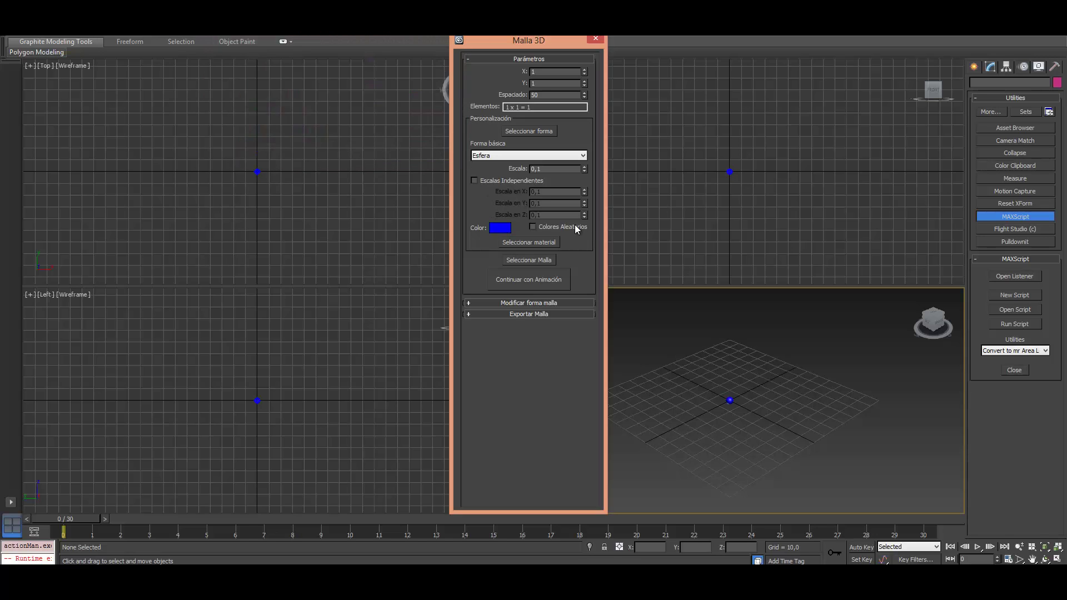
Toggle Colores Aleatorios on and off, then open and cancel the Seleccionar material list
left_click(576, 228)
left_click(555, 224)
left_click(548, 243)
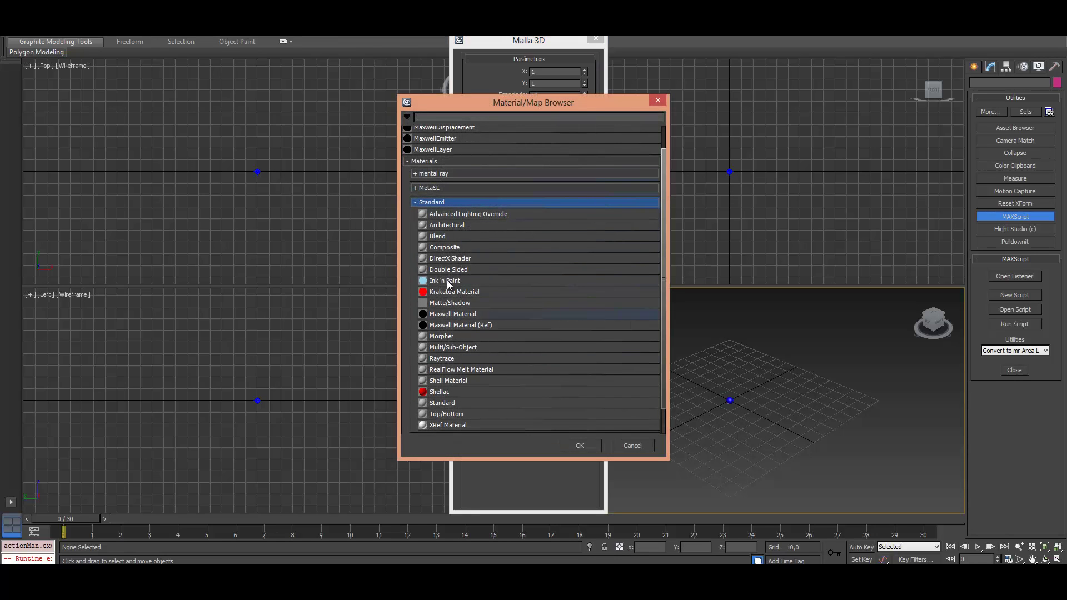
left_click(631, 446)
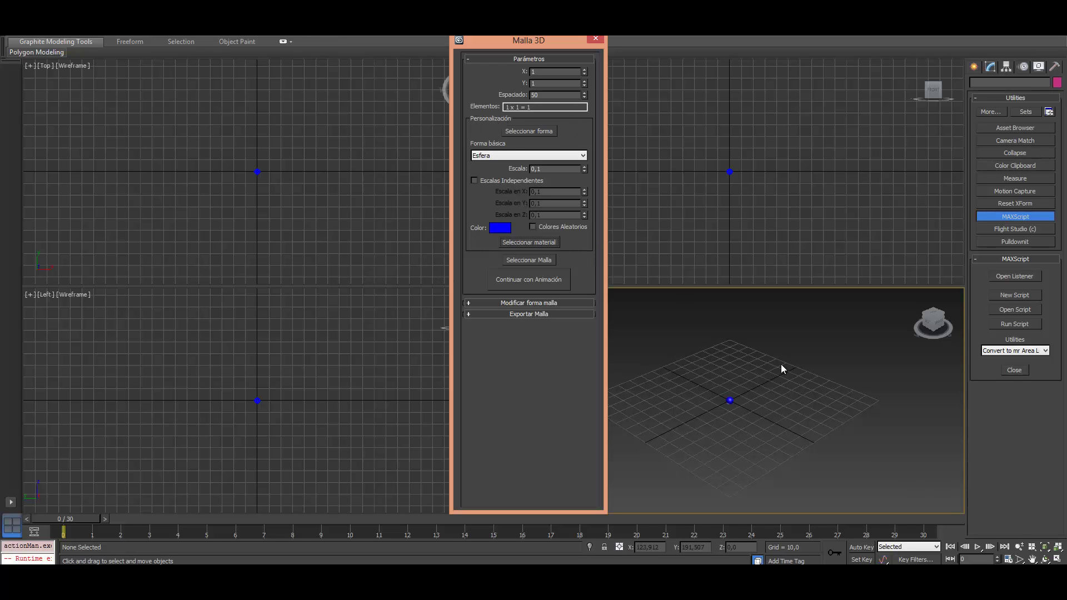
scroll(788, 392, "up", 1)
scroll(789, 400, "up", 2)
scroll(788, 403, "up", 1)
scroll(790, 405, "down", 1)
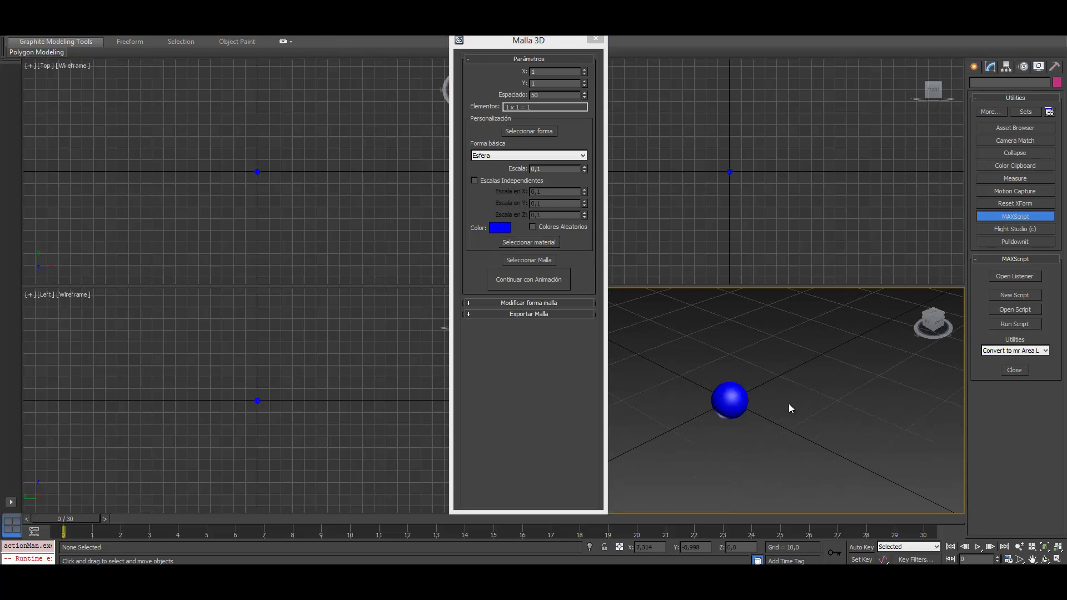
scroll(789, 405, "down", 2)
scroll(789, 405, "up", 1)
scroll(790, 405, "up", 1)
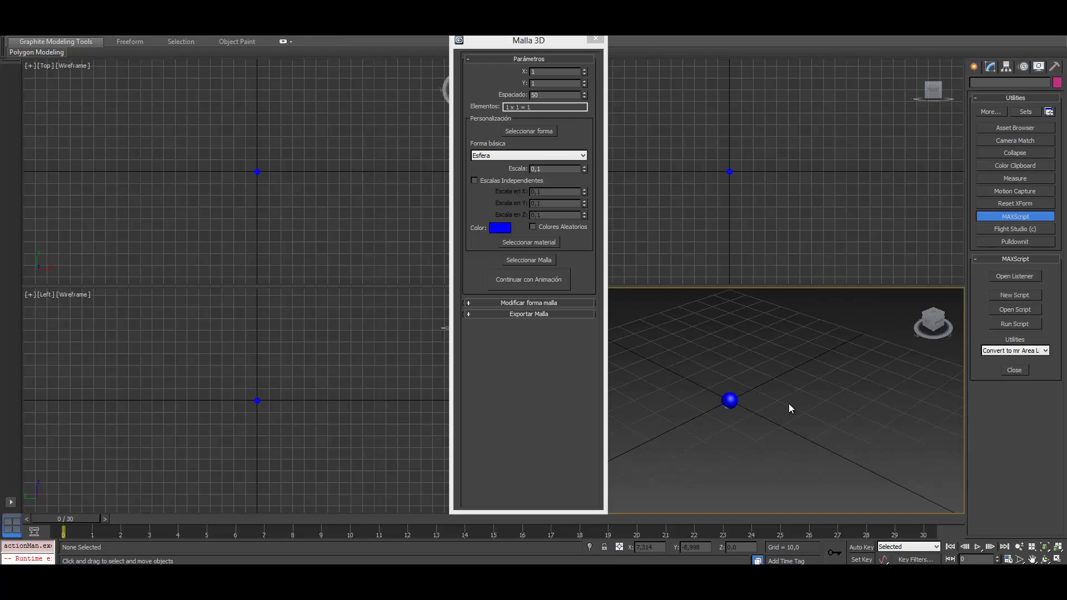
scroll(788, 404, "up", 1)
scroll(789, 404, "up", 2)
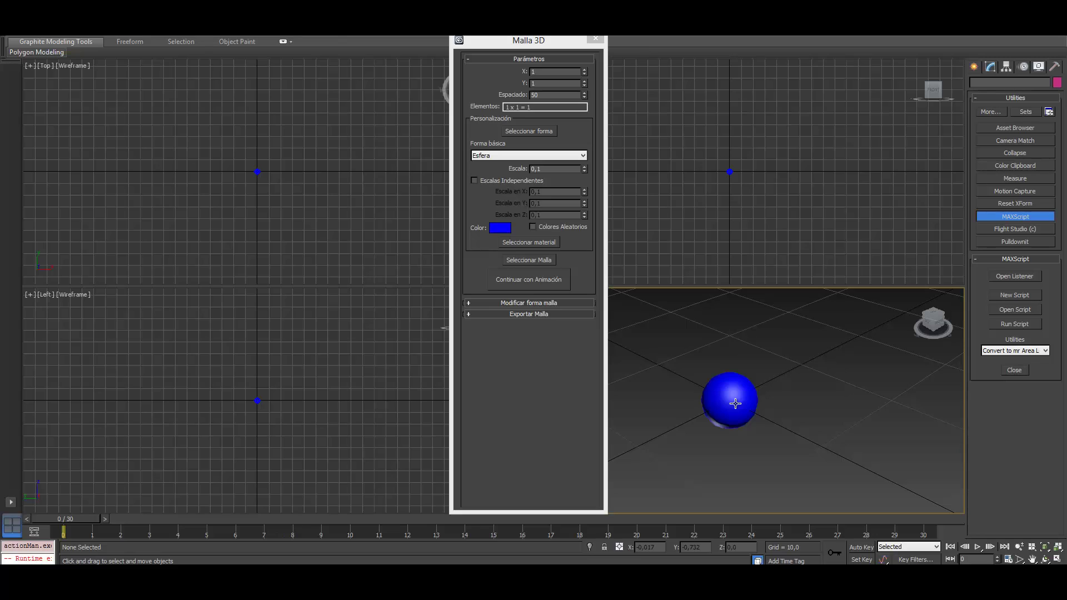
scroll(774, 443, "down", 3)
scroll(772, 442, "down", 1)
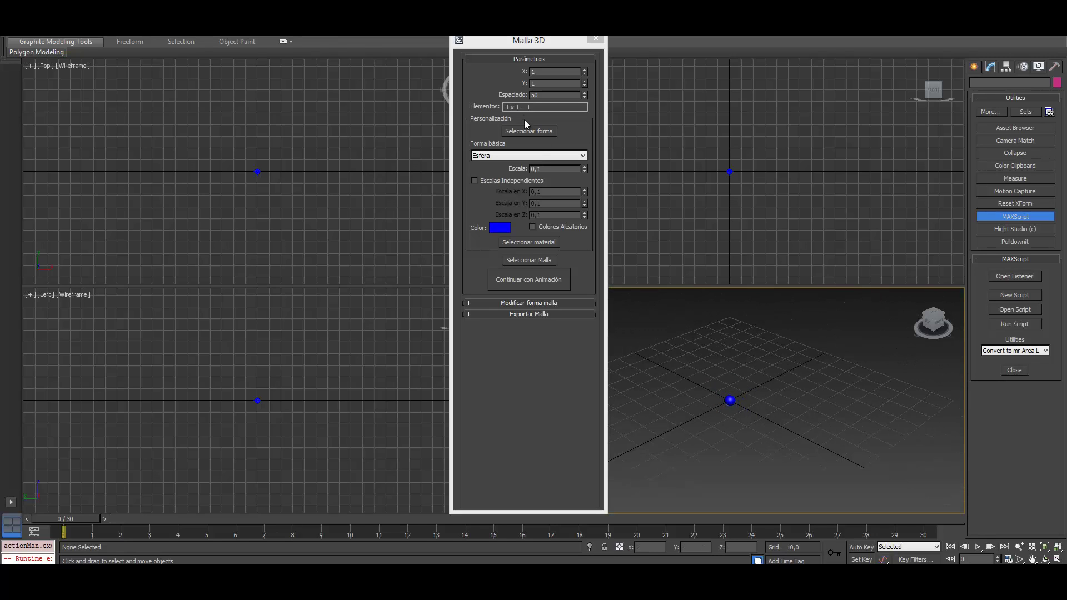
Set the Malla 3D sphere spacing (Espaciado) to 15
left_click(584, 71)
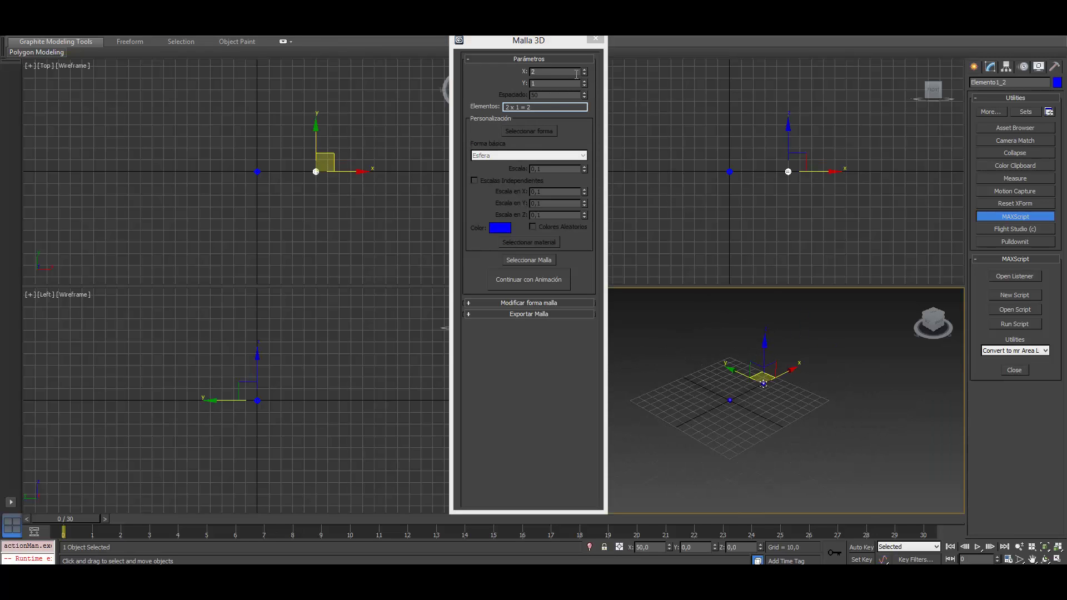
left_click(585, 72)
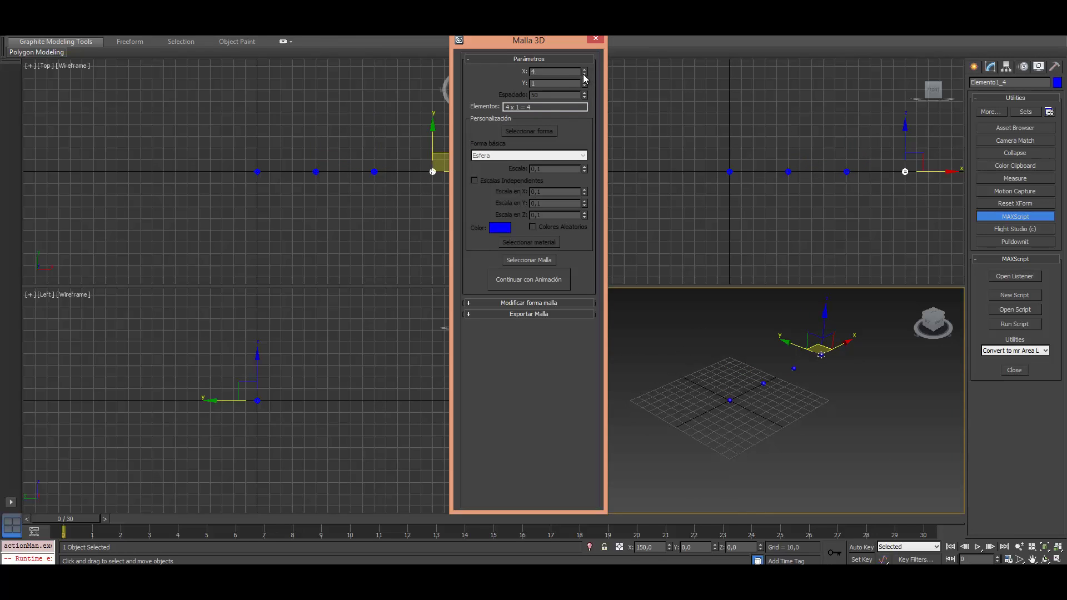
left_click(584, 76)
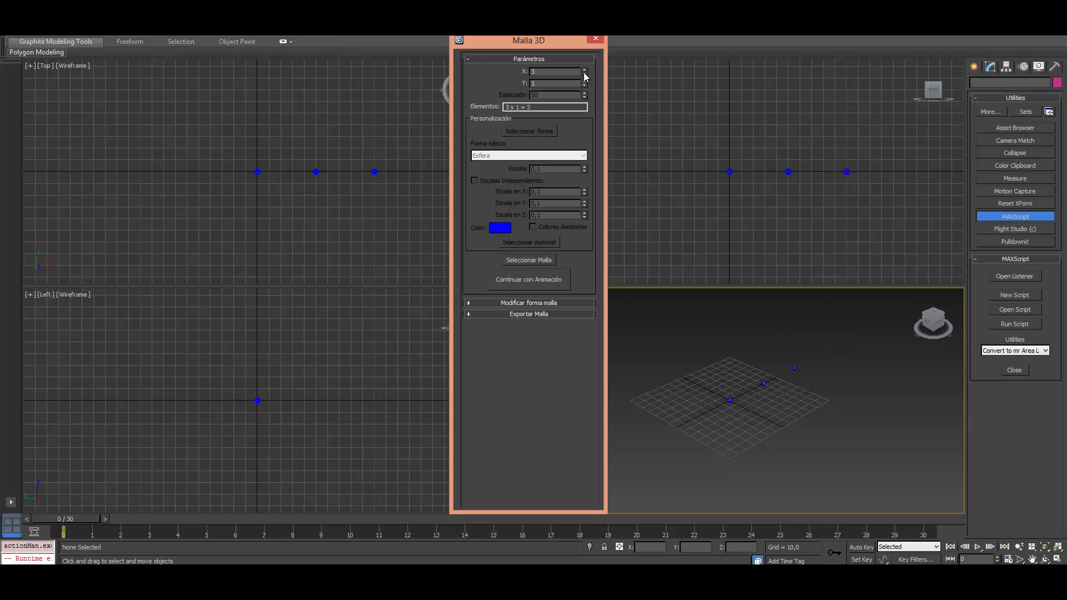
double_click(559, 95)
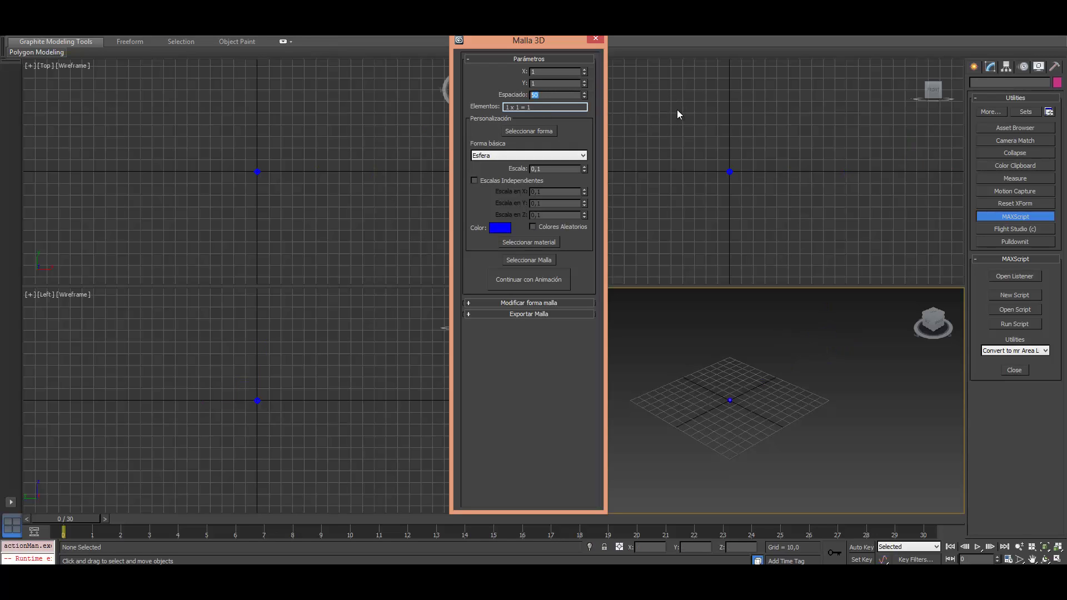
type("15")
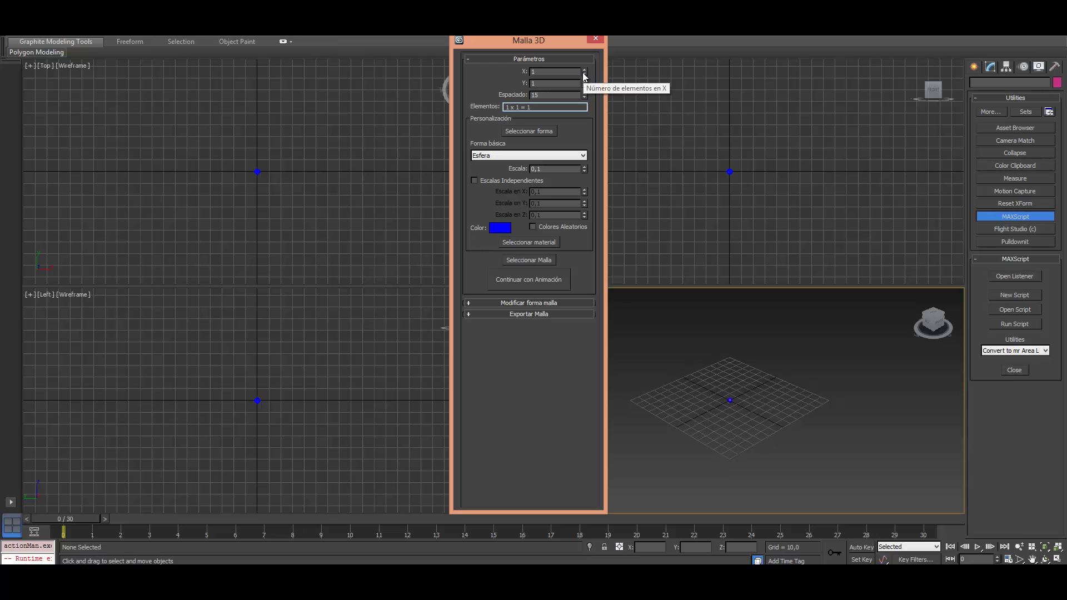
Adjust the X and Y spinners to a grid of 2 spheres along X and 4 along Y
left_click(584, 71)
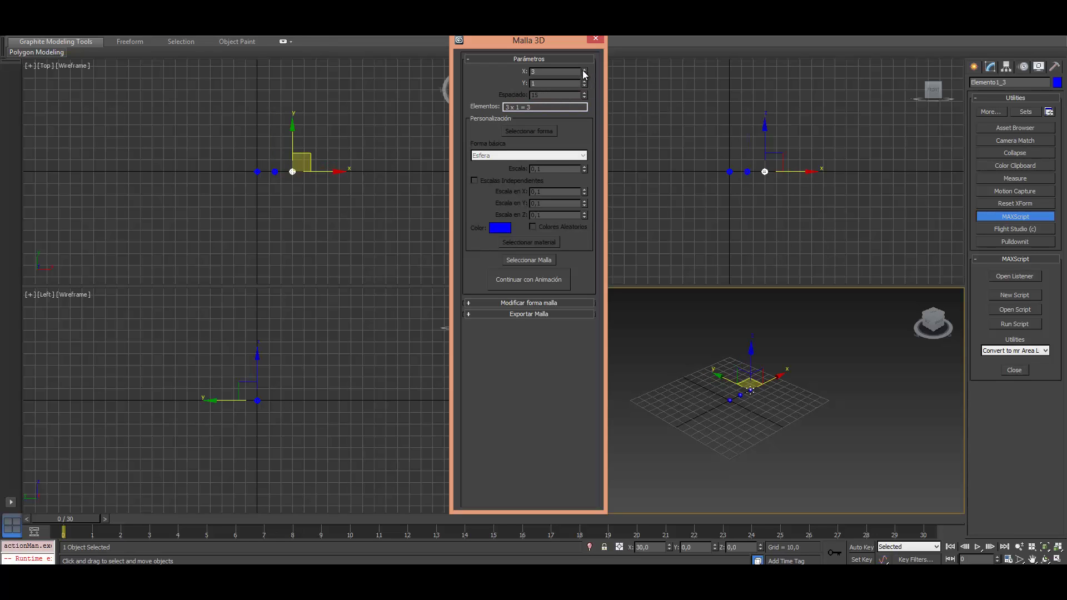
left_click(585, 72)
left_click(584, 71)
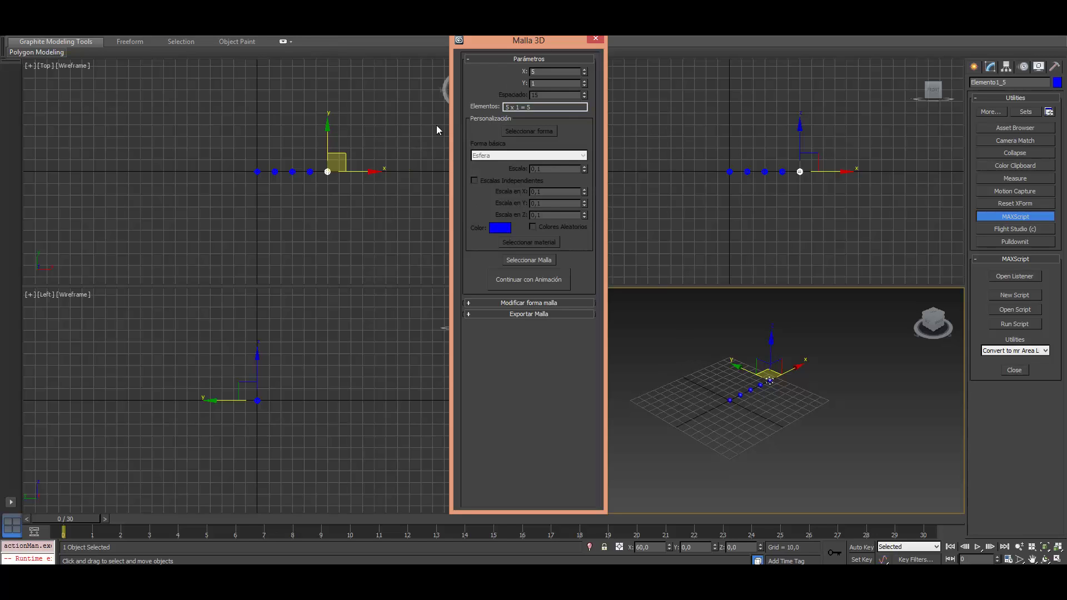
right_click(583, 75)
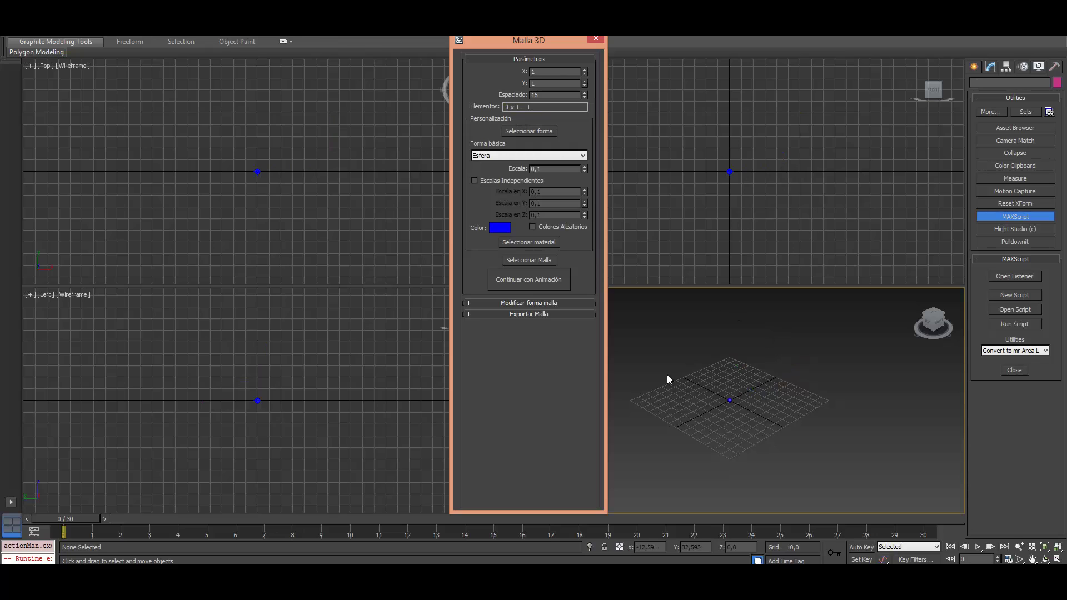
left_click(585, 70)
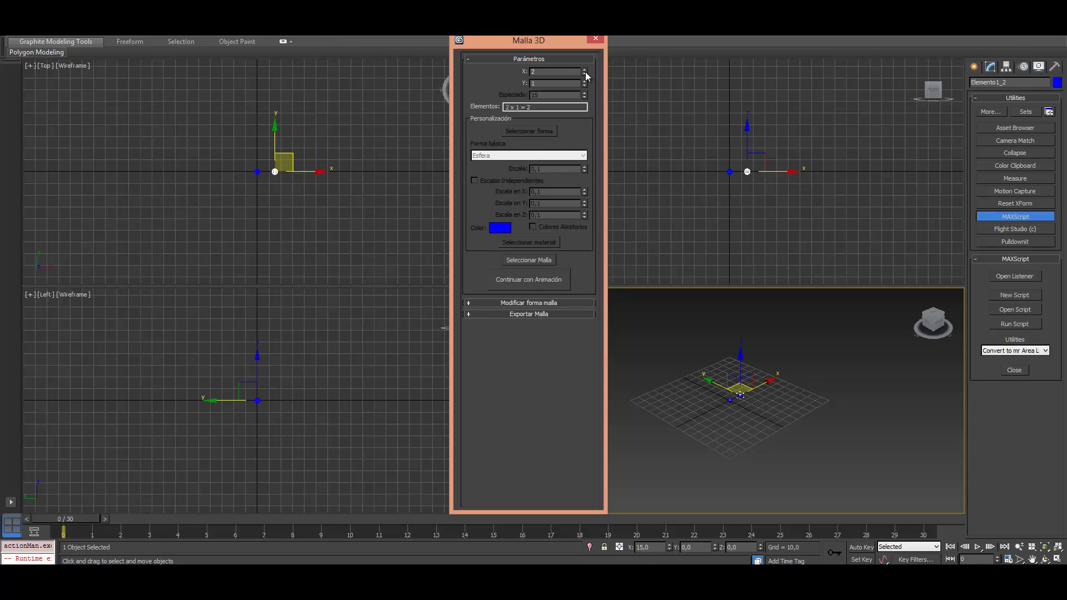
left_click(585, 74)
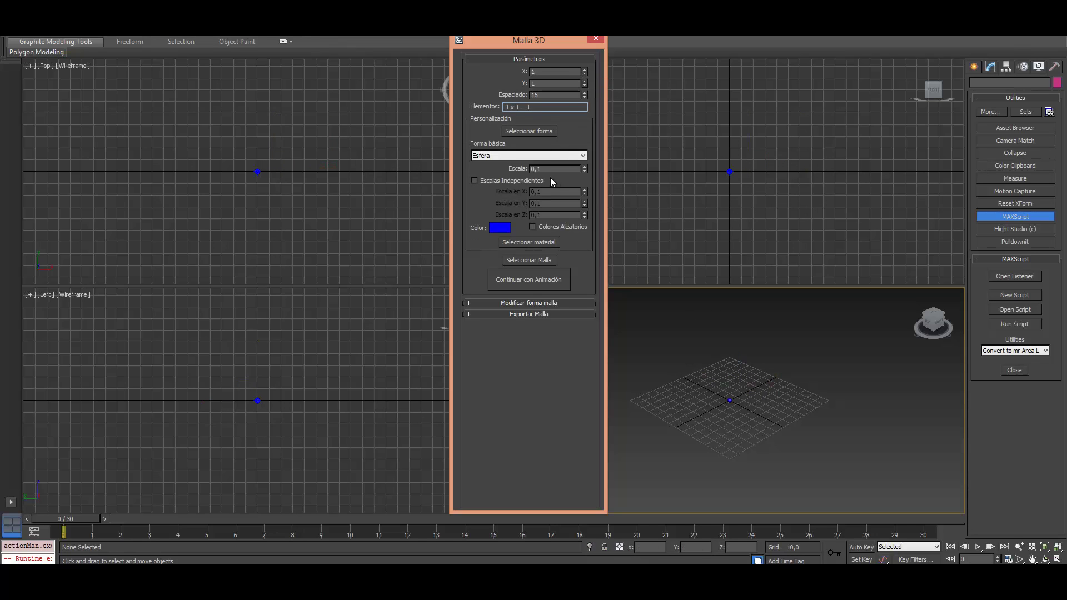
left_click(584, 71)
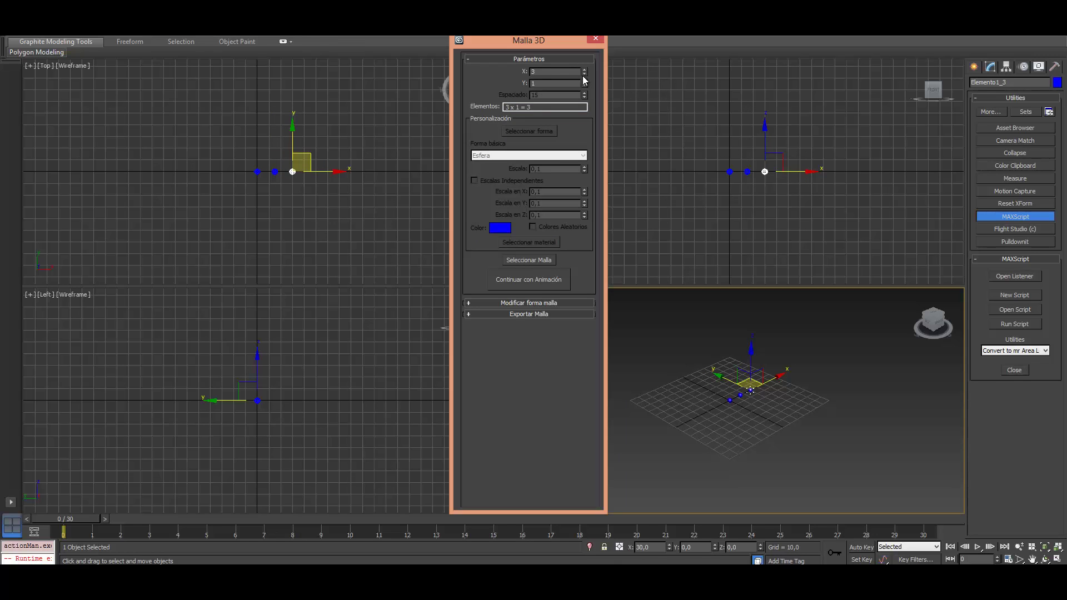
left_click(585, 74)
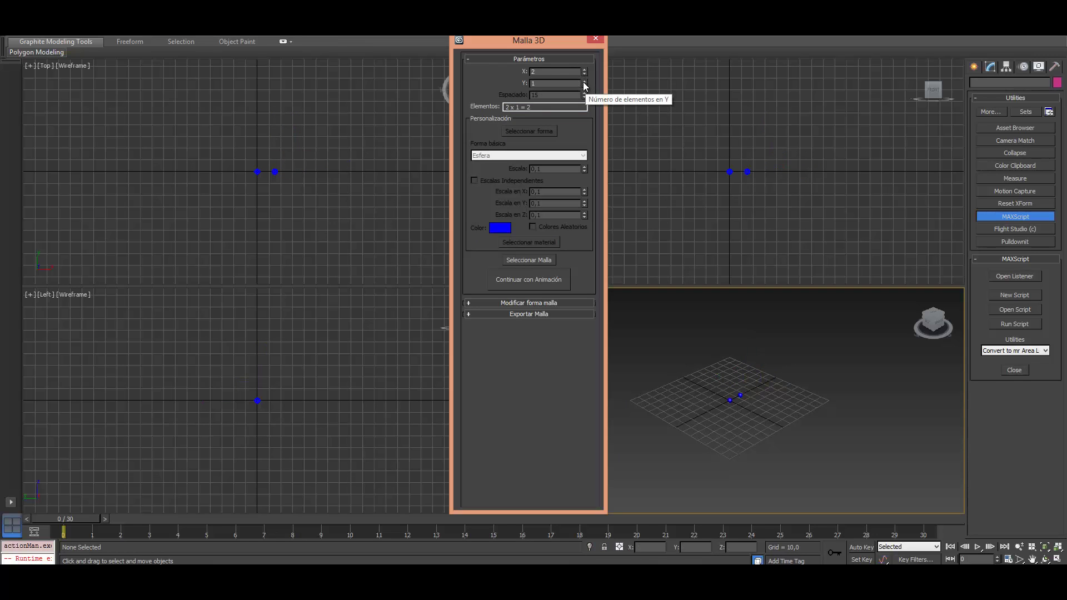
left_click(585, 82)
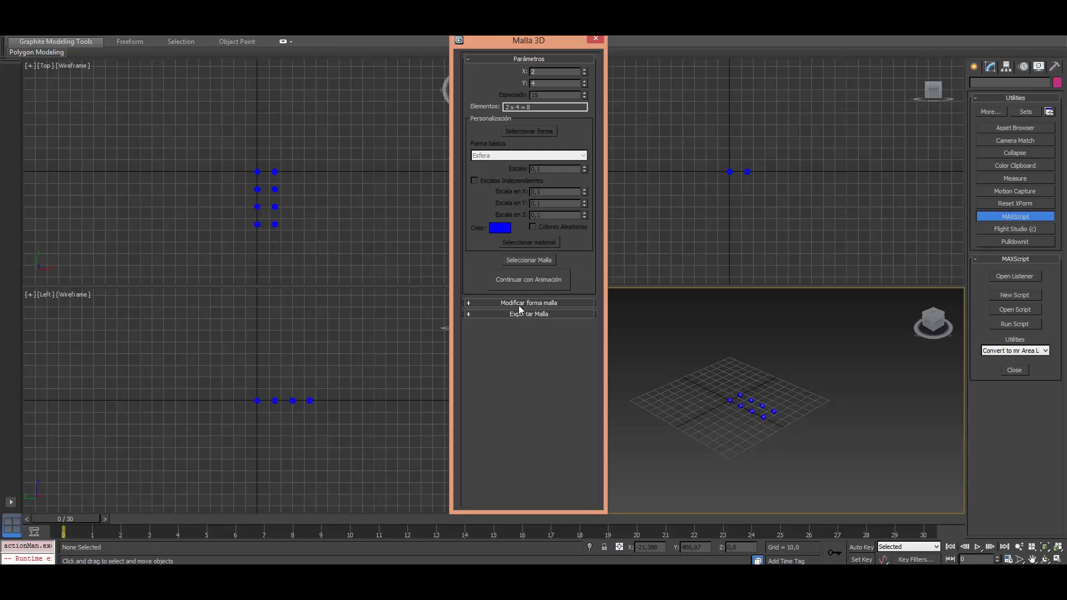
Select all eight grid spheres, expand Modificar forma malla, and draw Box001 beside the grid
left_click(537, 264)
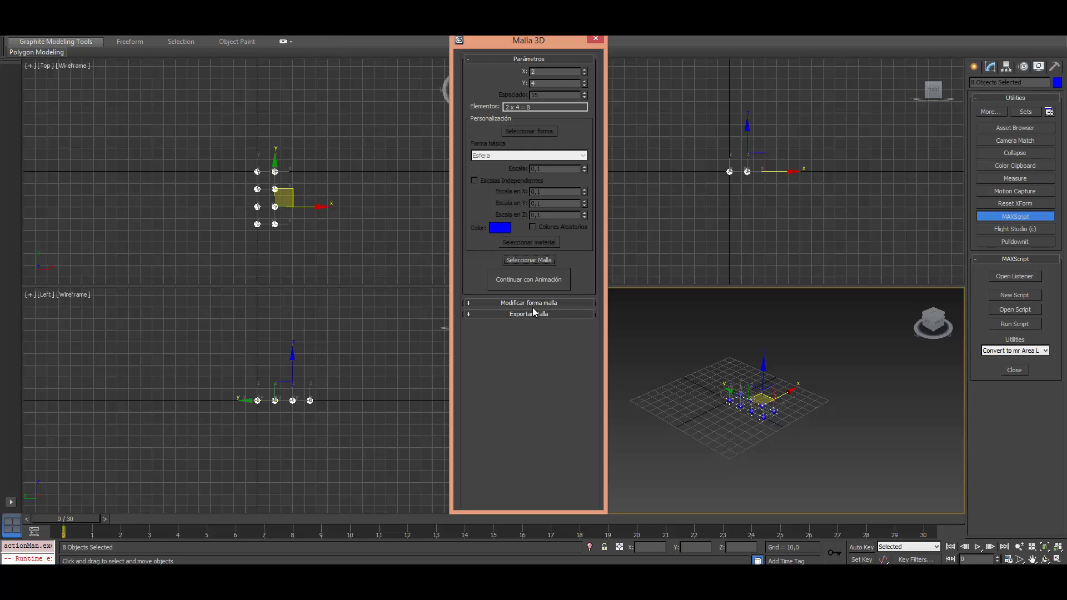
left_click(534, 307)
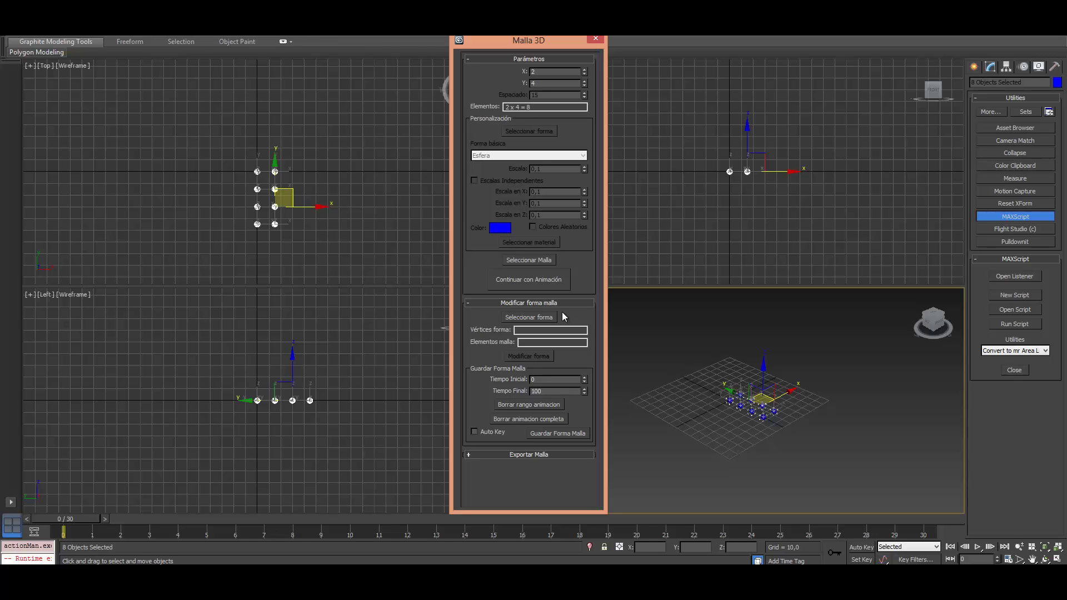
left_click(975, 68)
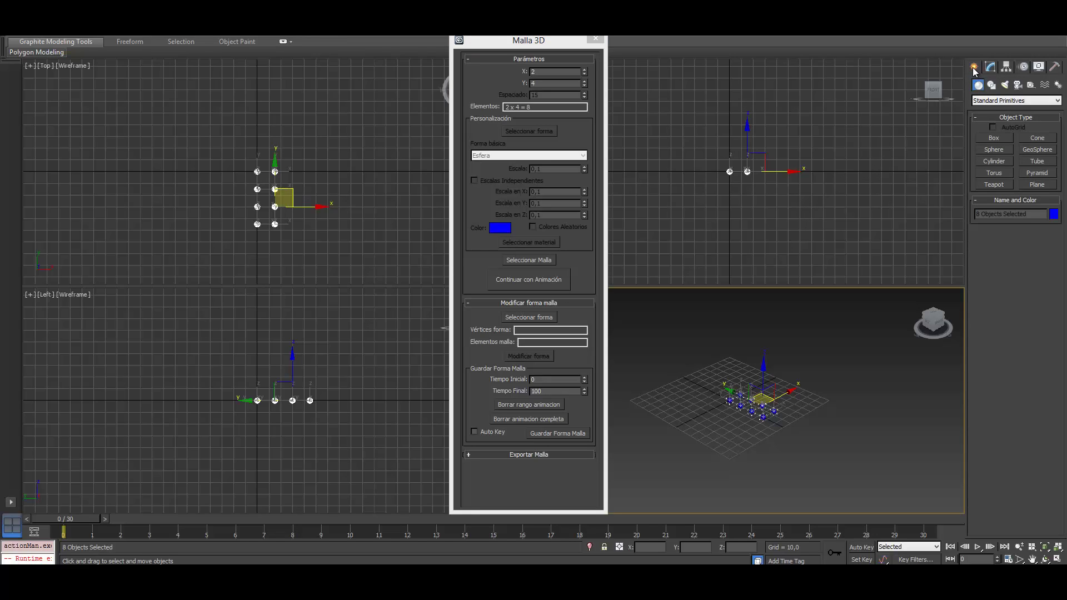
left_click(994, 139)
left_click_drag(802, 349, 828, 397)
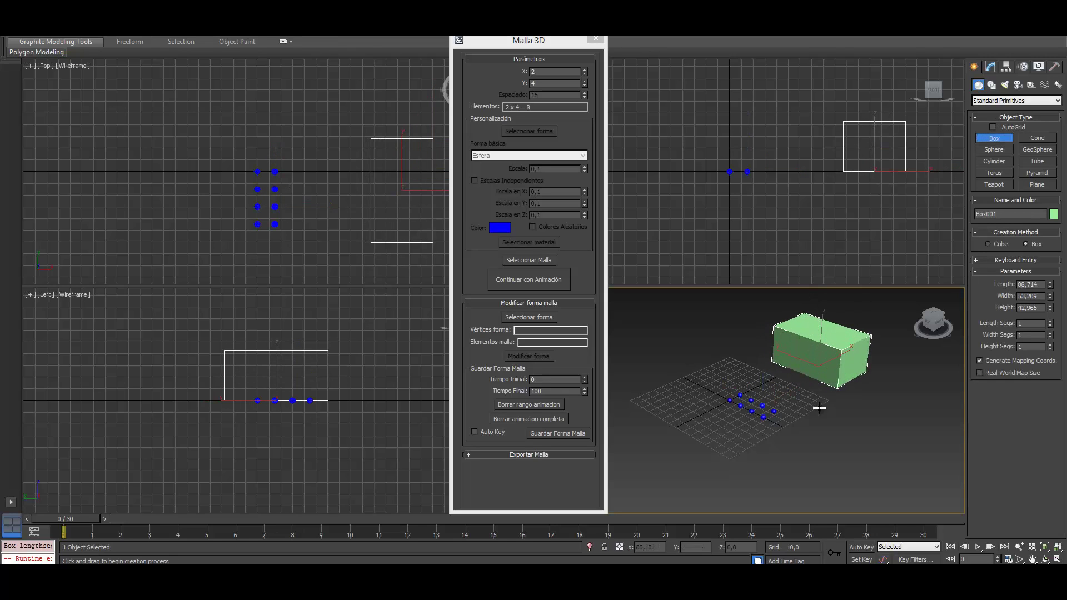
Cancel shape picking, exit box creation, and reselect the eight grid spheres
left_click(553, 318)
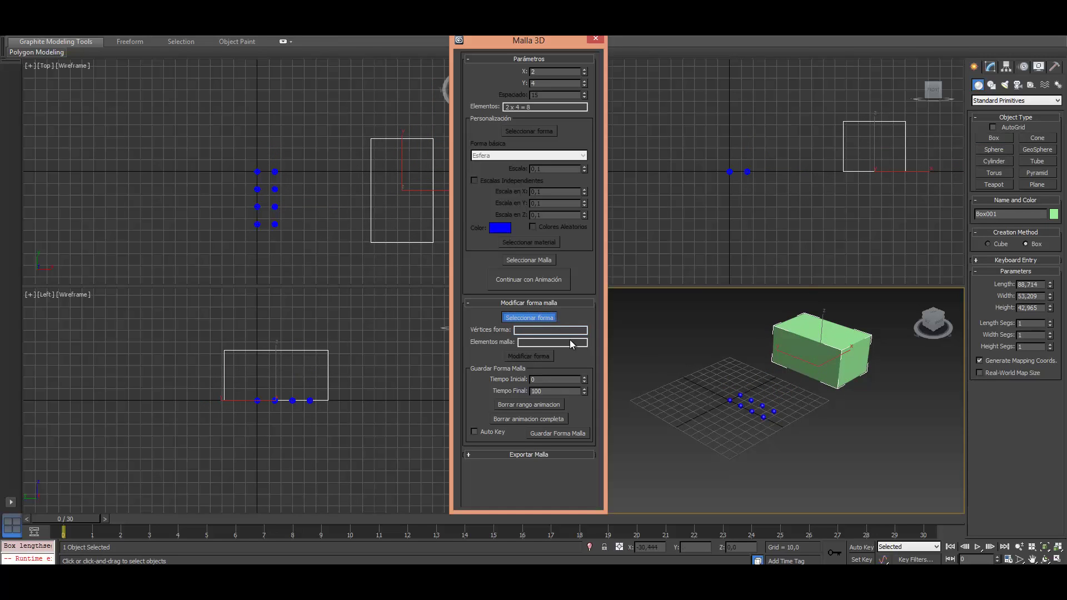
right_click(636, 349)
left_click(532, 261)
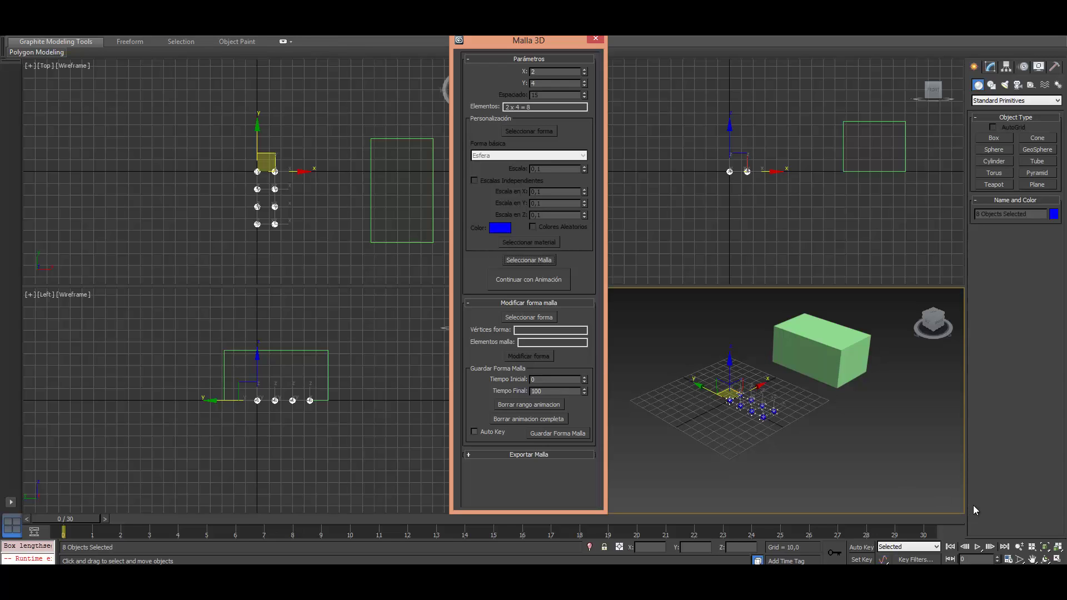
left_click(905, 423)
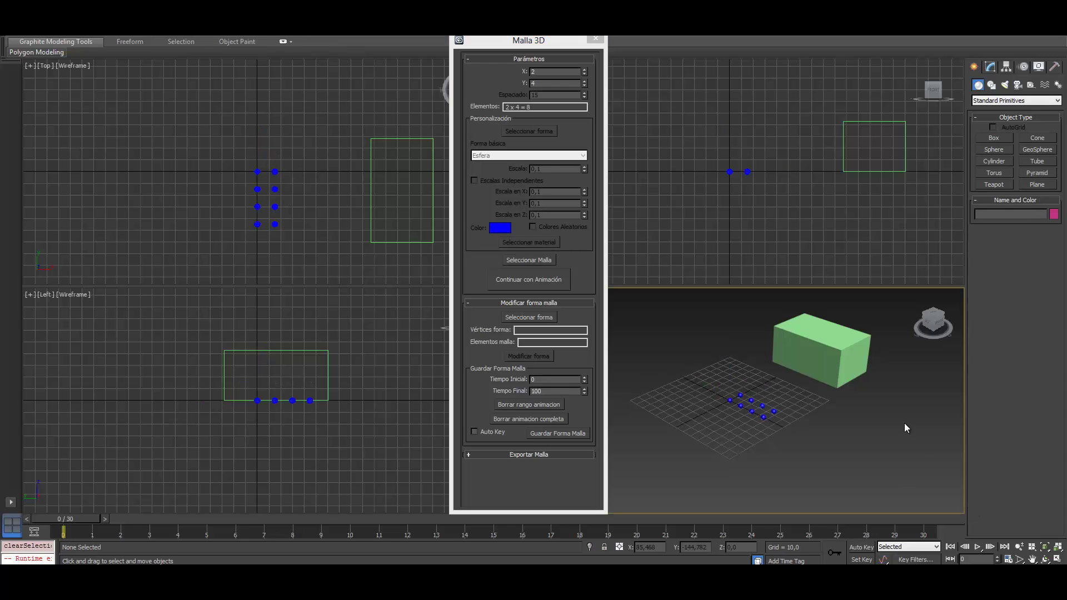
left_click(543, 259)
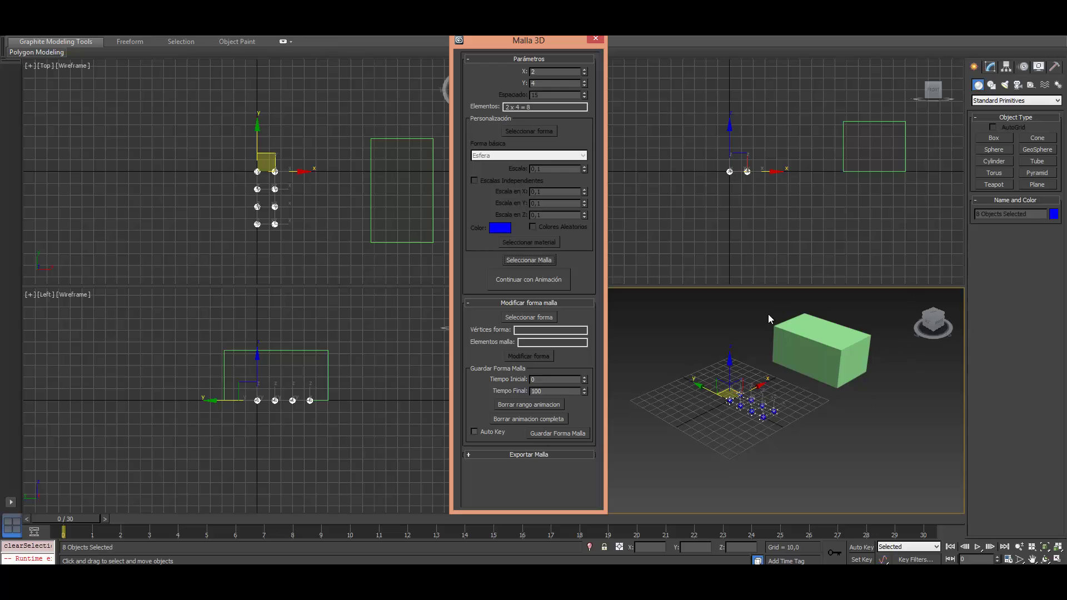
Constrain movement to the XY plane, move the time slider to frame 30, and switch to Move
left_click(727, 392)
left_click_drag(573, 392, 433, 388)
type("30")
mouse_move(68, 520)
left_mouse_down()
mouse_move(934, 523)
mouse_move(66, 515)
left_mouse_up()
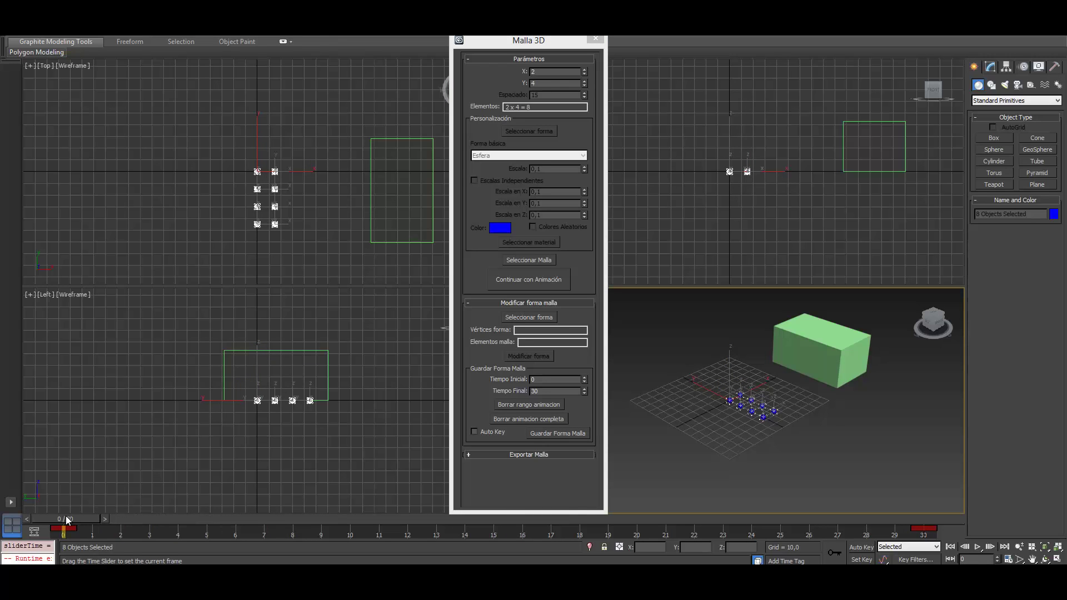
key("w")
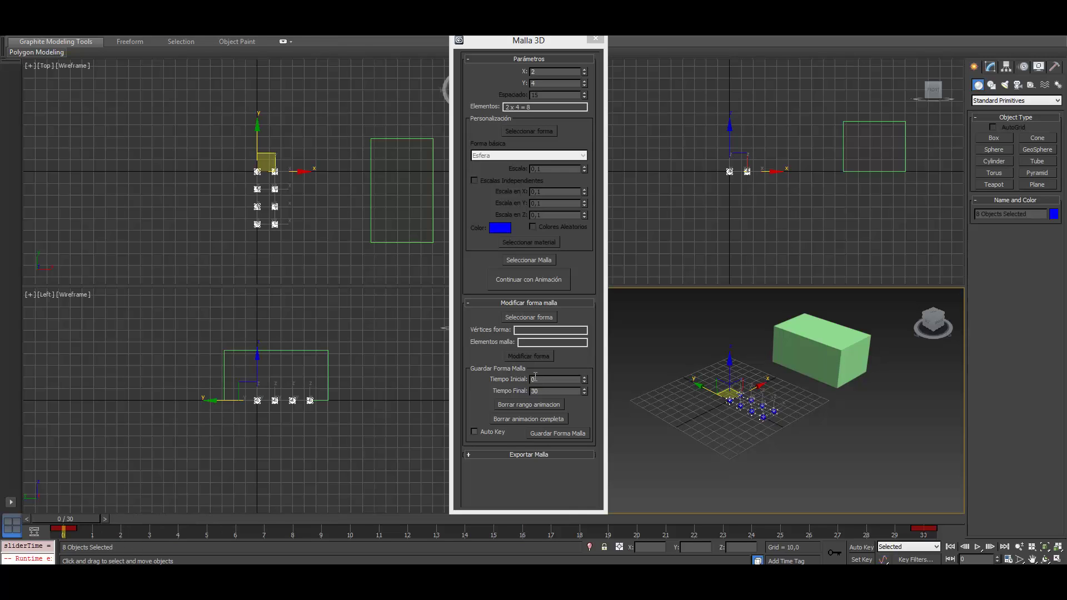
Set the Malla 3D animation start time to 30 and end time to 100
double_click(535, 379)
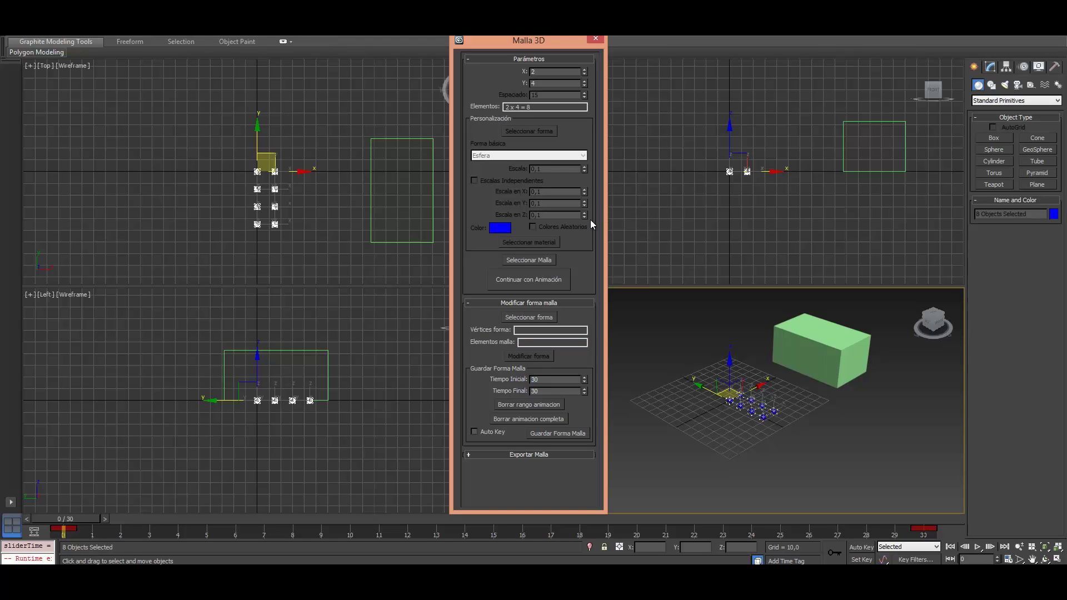
key("BackSpace")
type("9")
key("Tab")
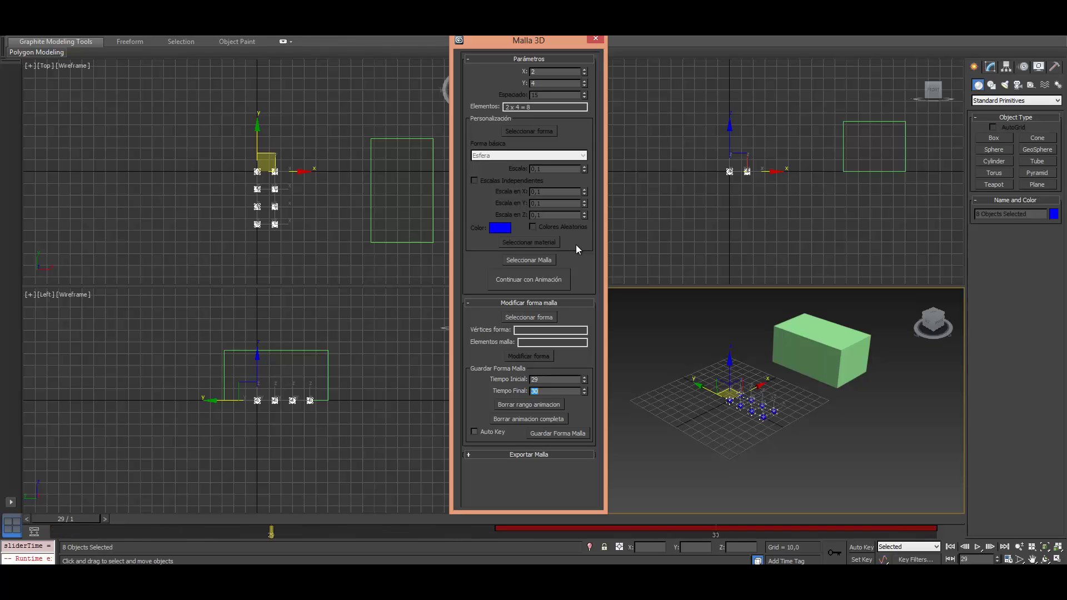
type("100")
key("Tab")
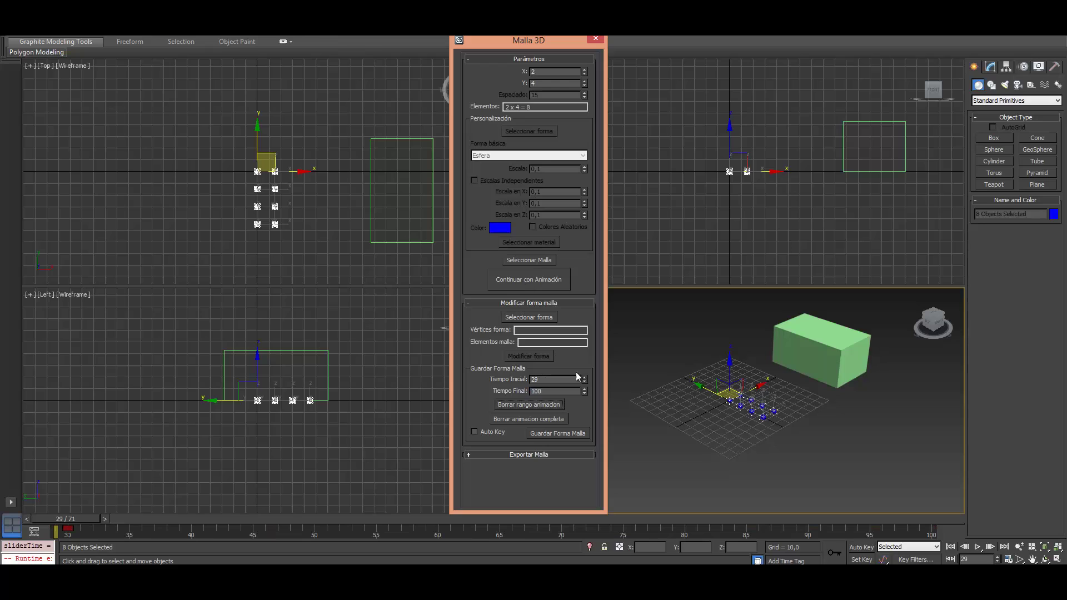
left_click(584, 377)
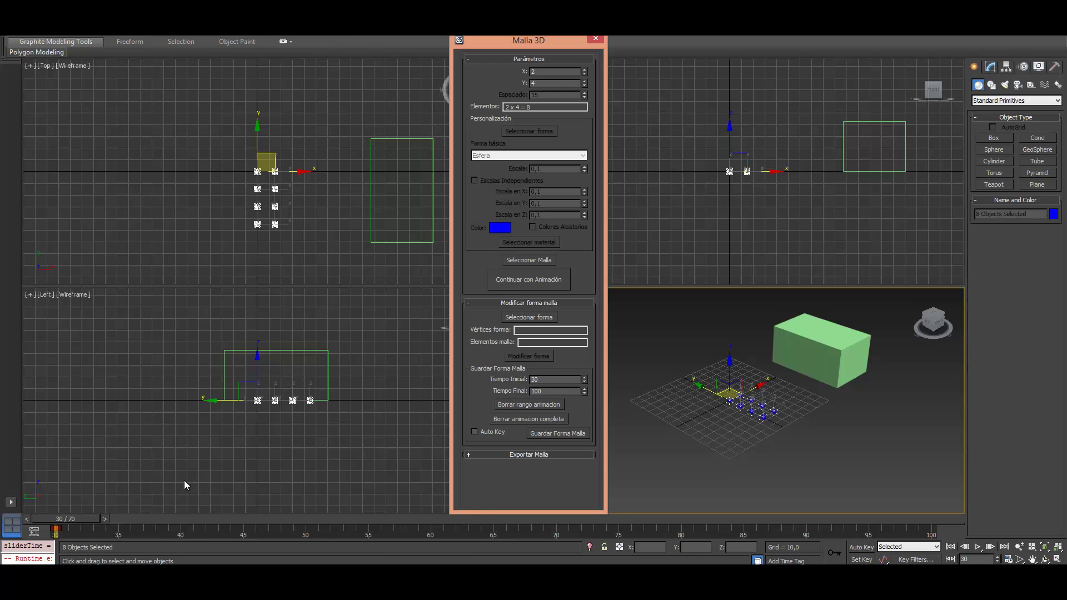
Move the time slider to frame 100 and turn on Auto Key
left_click_drag(73, 518, 970, 539)
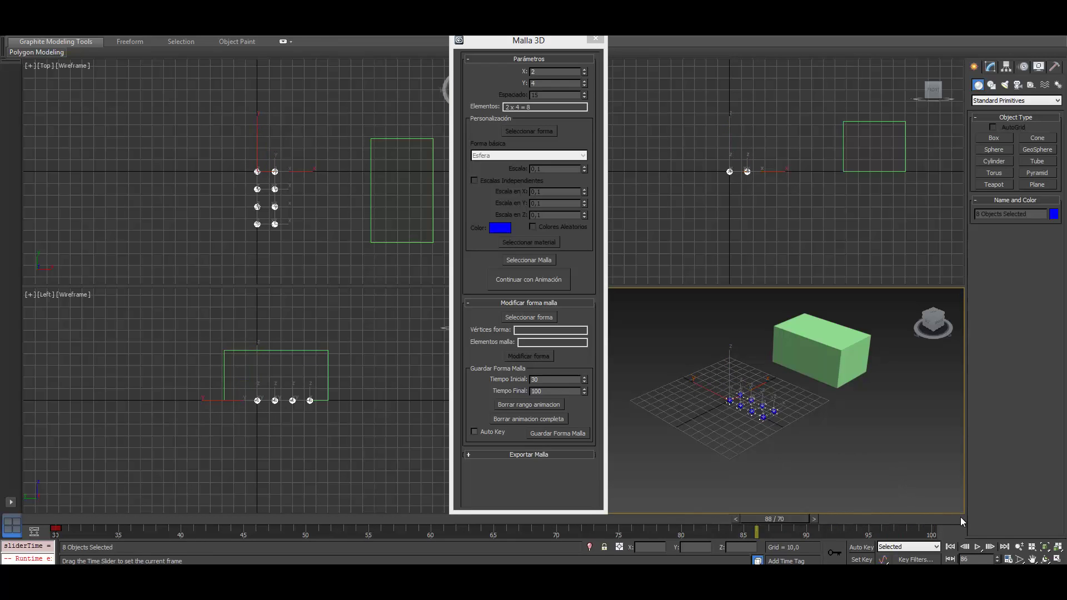
left_click(475, 432)
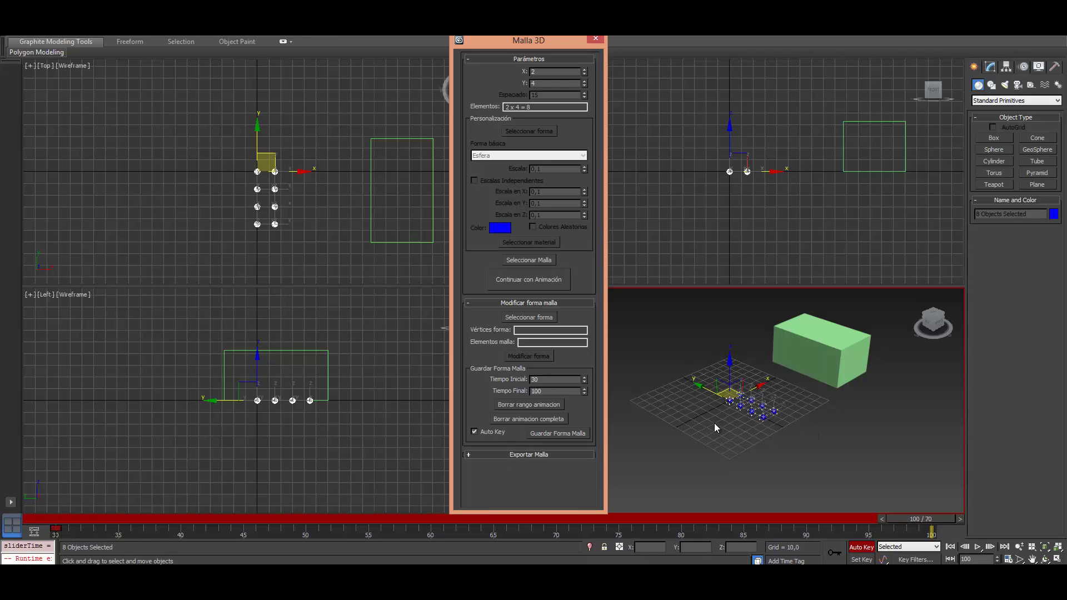
left_click(546, 321)
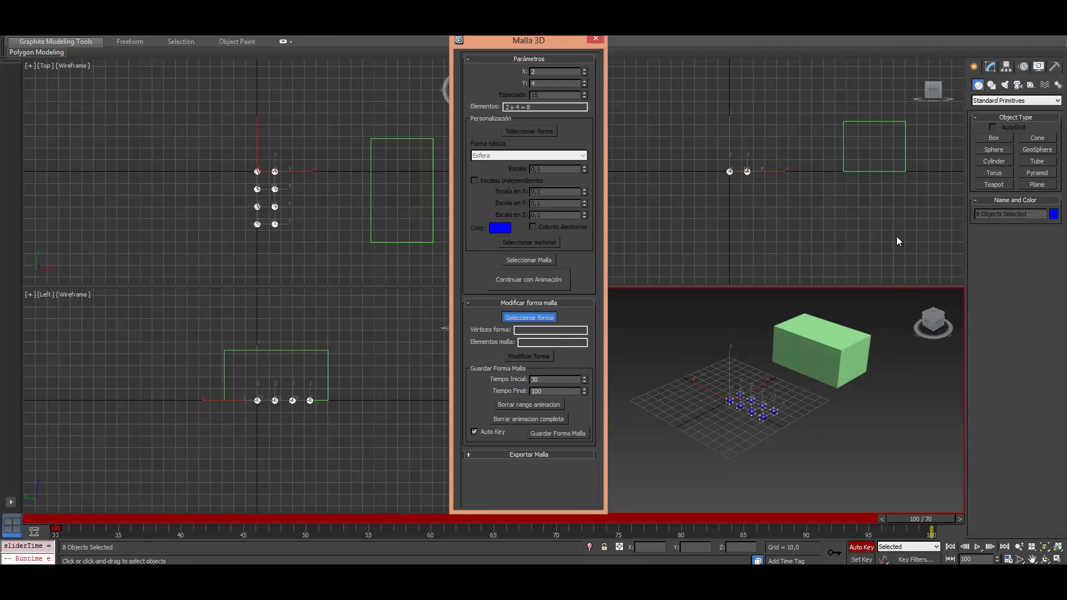
Pick the green box as target, move the spheres onto its corners, and scrub frames 0–100
left_click(843, 351)
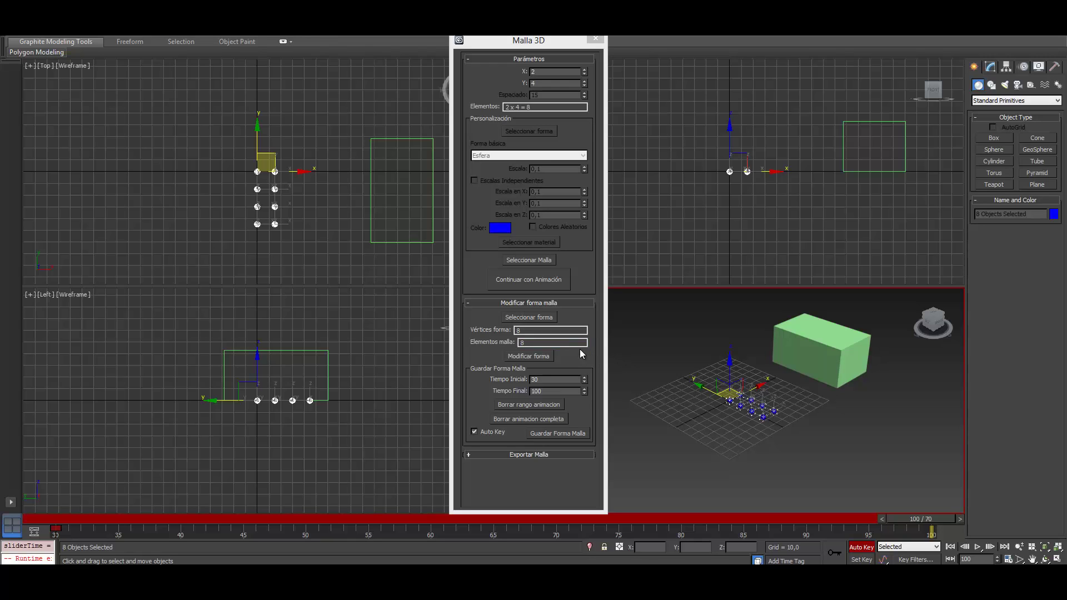
left_click(540, 356)
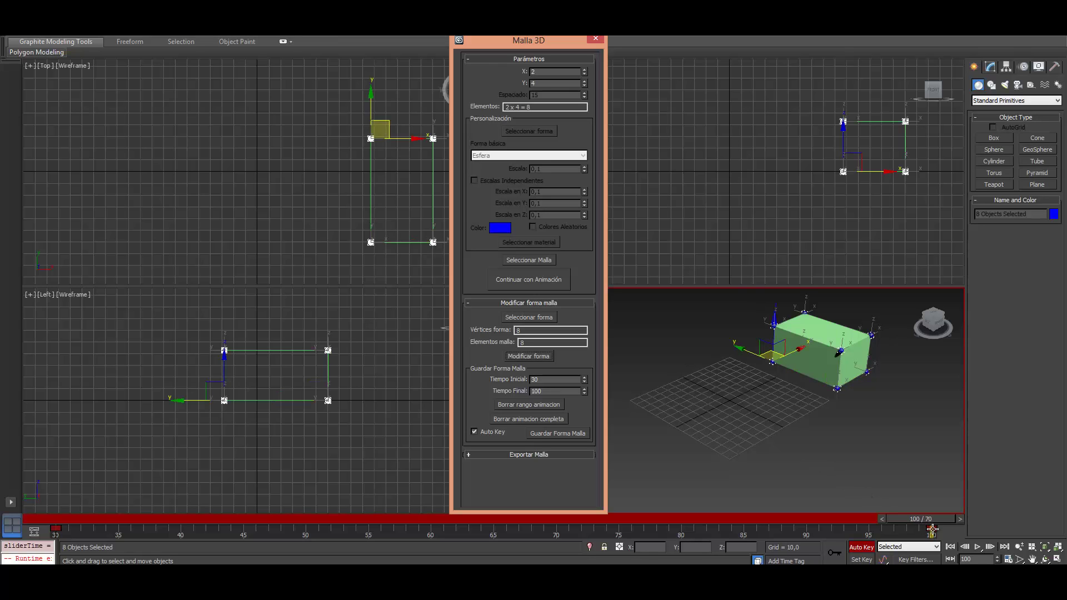
mouse_move(933, 529)
left_mouse_down()
mouse_move(209, 508)
mouse_move(257, 508)
left_mouse_up()
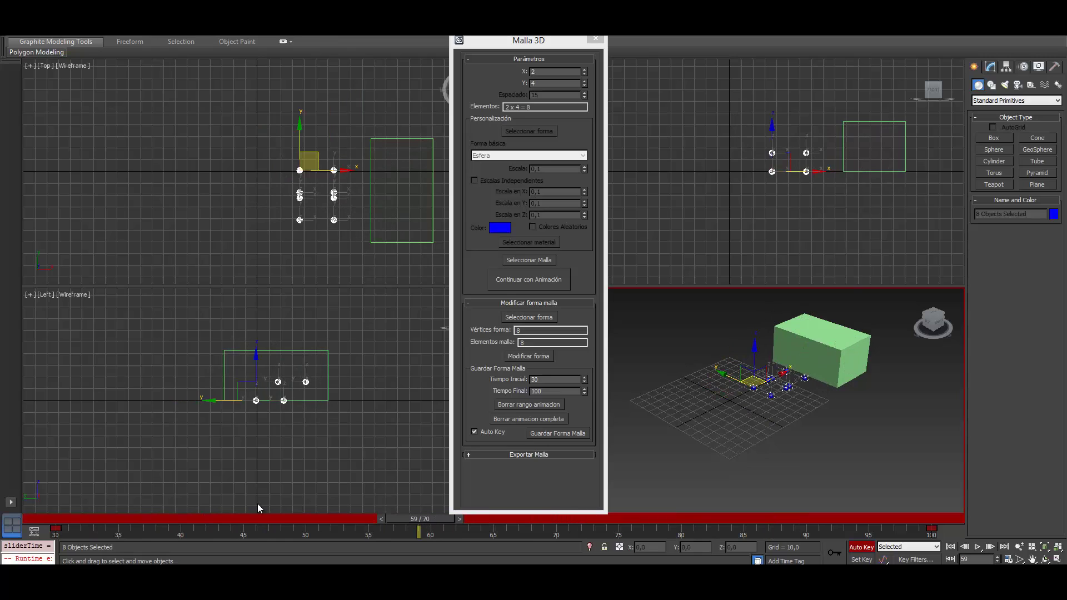
mouse_move(107, 537)
left_mouse_down("ctrl+alt")
mouse_move(443, 546)
mouse_move(580, 532)
mouse_move(518, 511)
mouse_move(687, 502)
left_mouse_up("ctrl+alt")
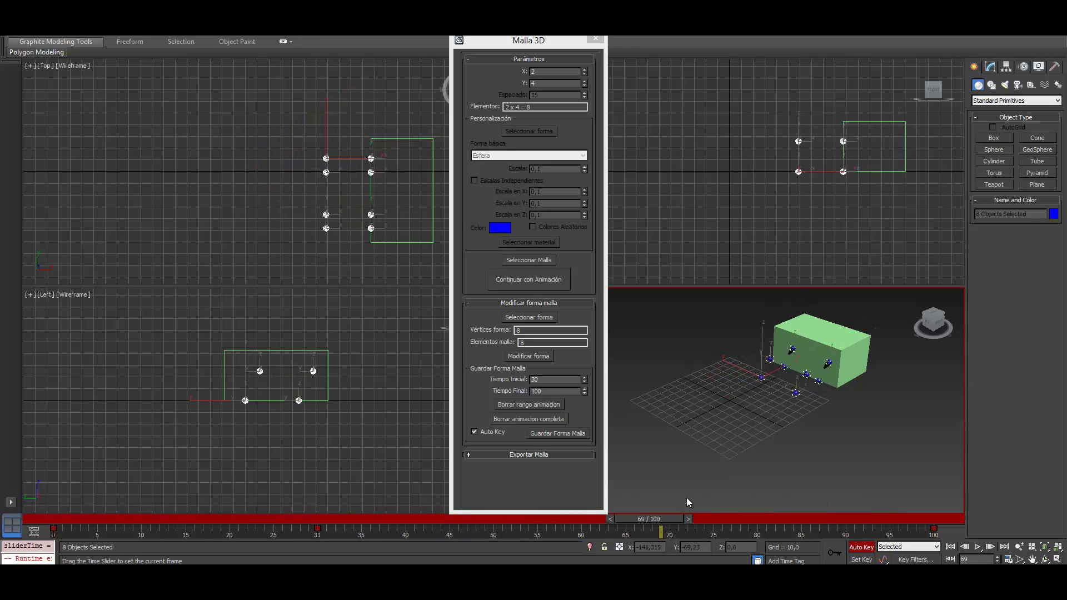
mouse_move(687, 503)
left_mouse_down()
mouse_move(2, 544)
mouse_move(950, 534)
left_mouse_up()
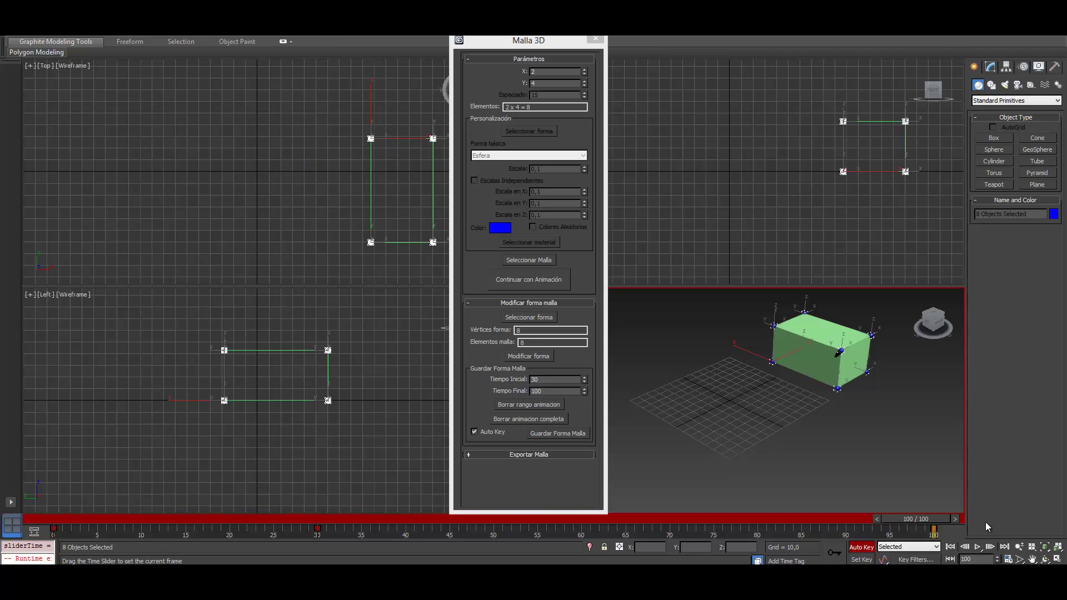
left_click_drag(917, 518, 53, 556)
Return to the first frame, turn off Auto Key, and name the mesh export 'miMalla'
key("w")
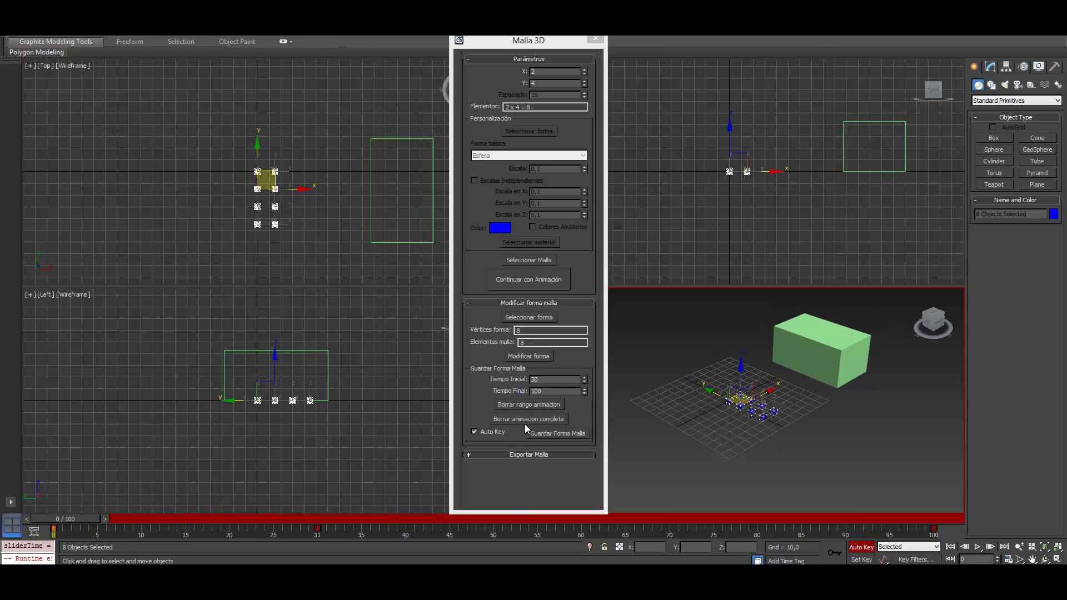
left_click(493, 431)
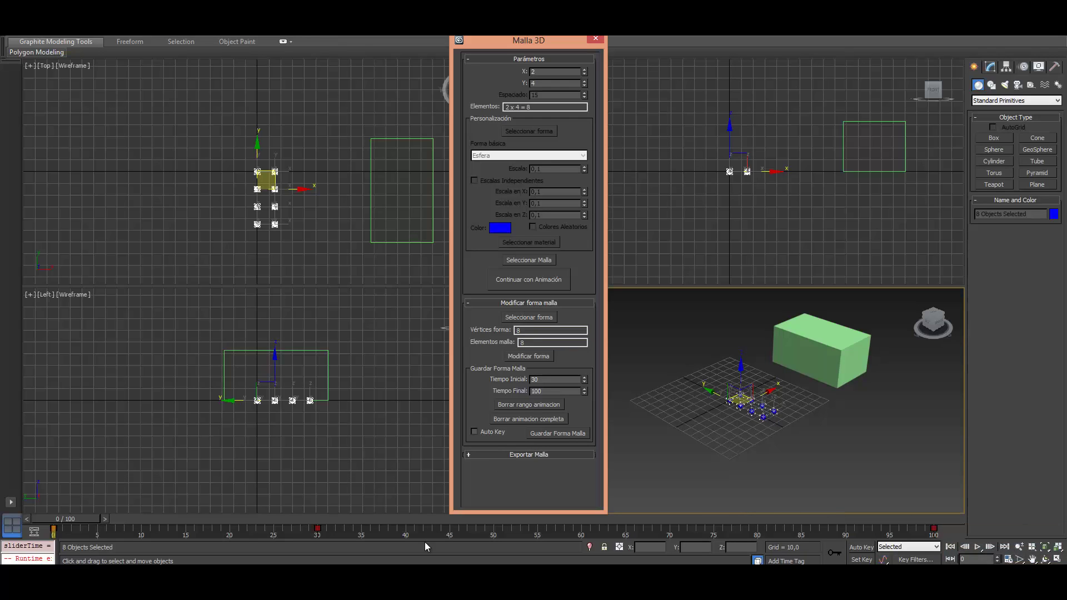
left_click(476, 456)
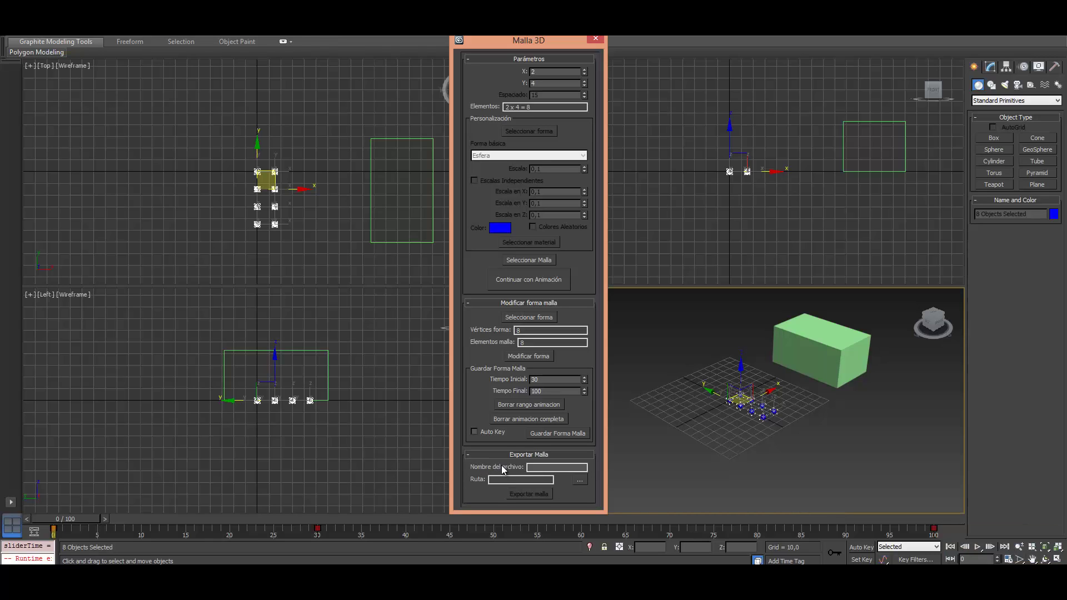
left_click(531, 467)
type("miMalla")
Set malla3d_files as the export folder and extend the file name to 'miMallaTomi'
left_click(579, 482)
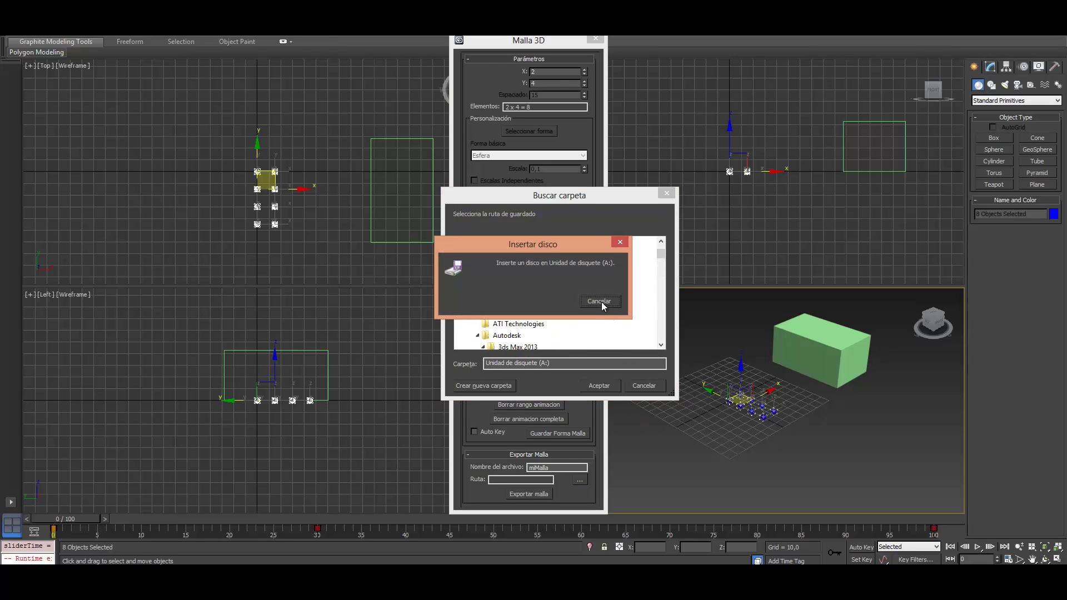
left_click(600, 301)
left_click_drag(662, 262, 661, 244)
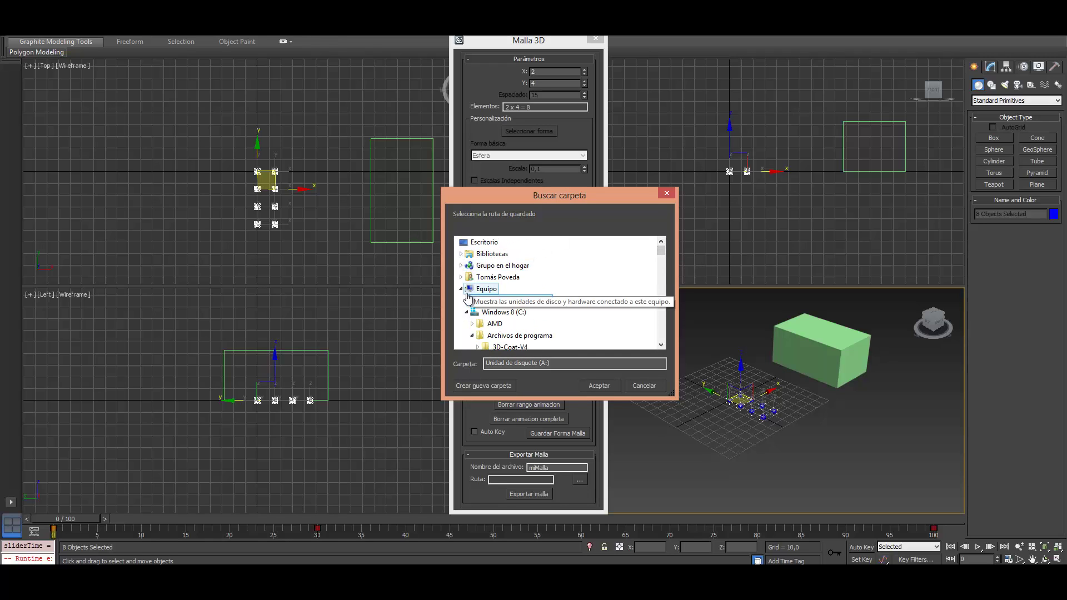
left_click(460, 289)
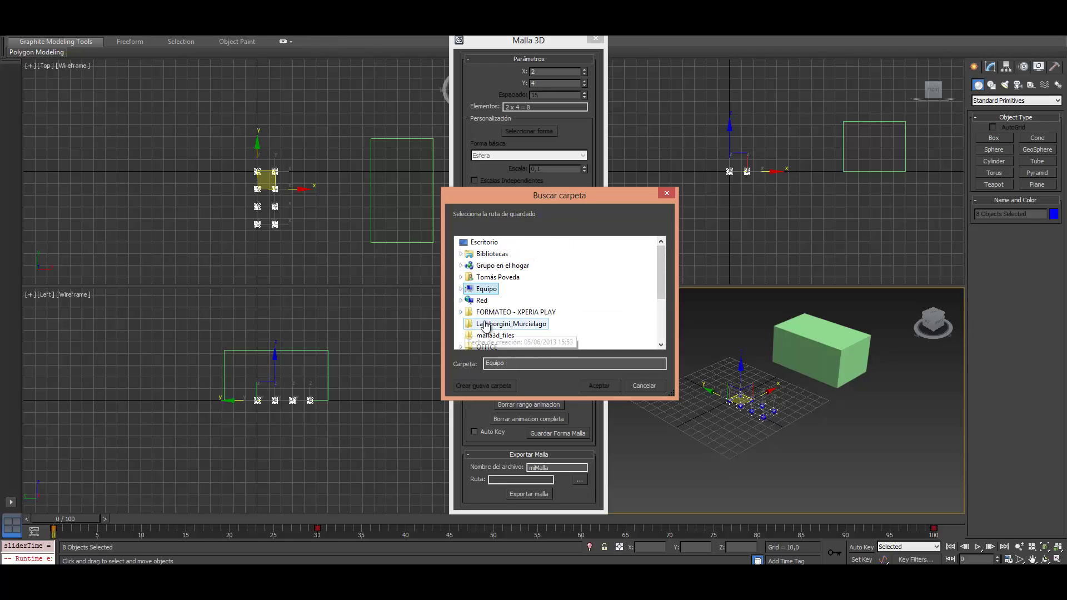
scroll(592, 299, "down", 1)
scroll(591, 298, "down", 2)
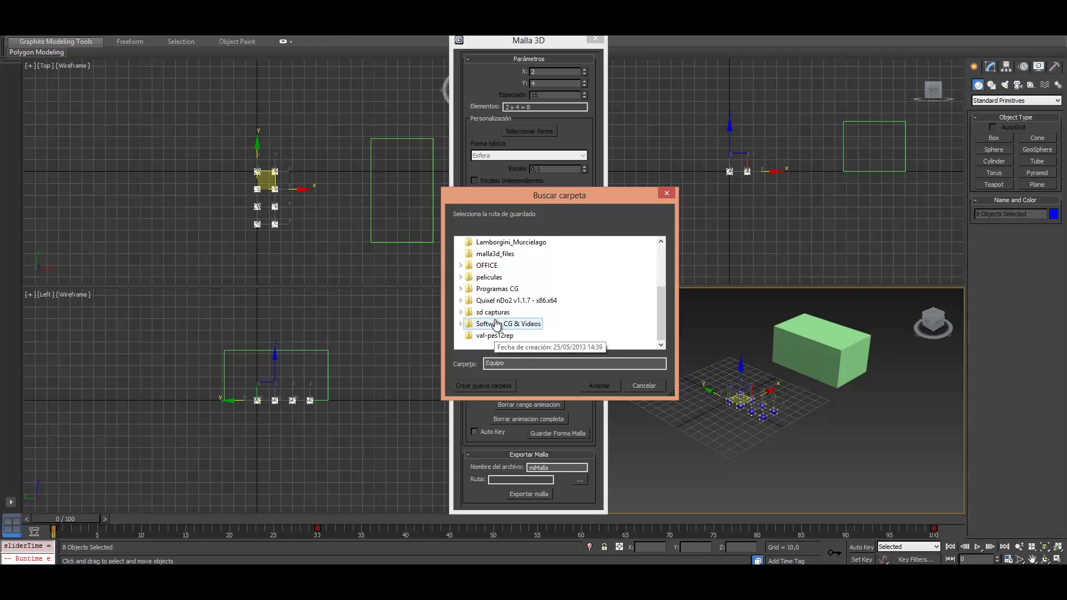
scroll(494, 317, "up", 1)
left_click(495, 289)
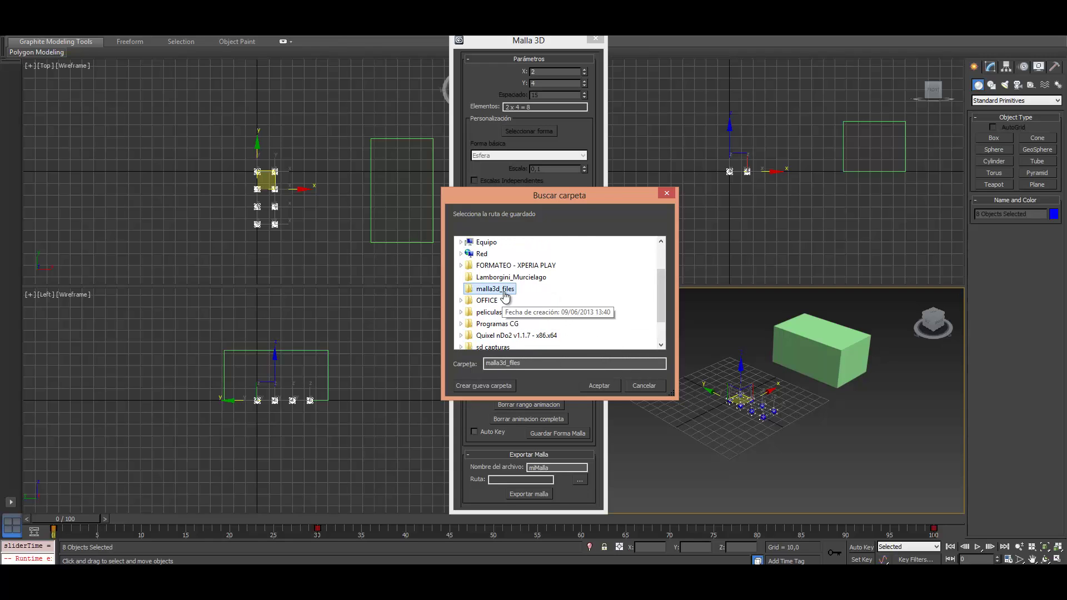
left_click(609, 384)
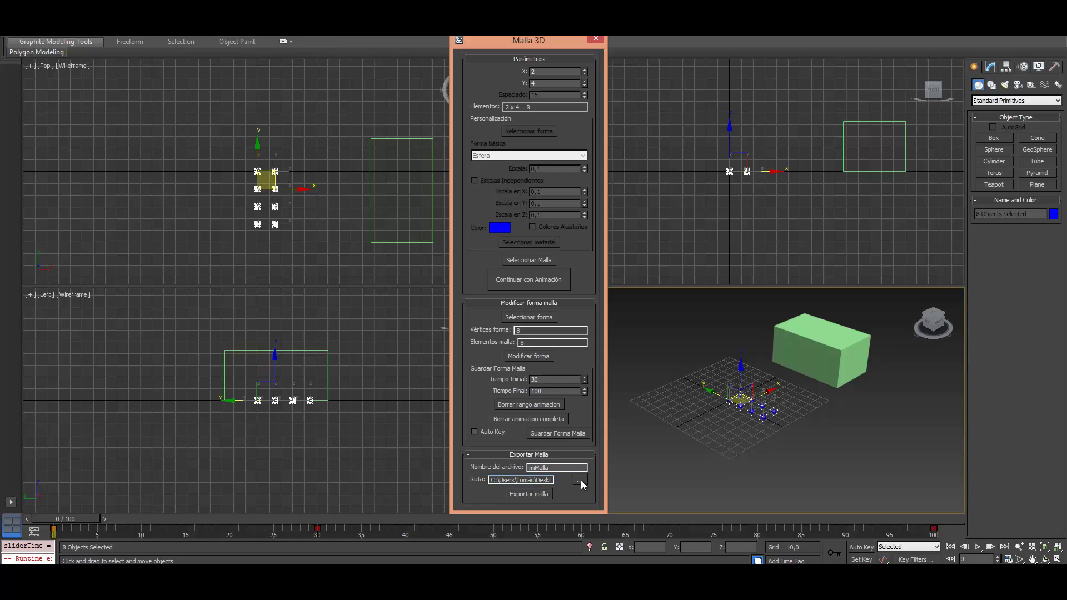
left_click(553, 468)
type("Tomi")
Export the sphere grid to miMallaTomi.dat, scroll through its data, then close the file tab
left_click(528, 493)
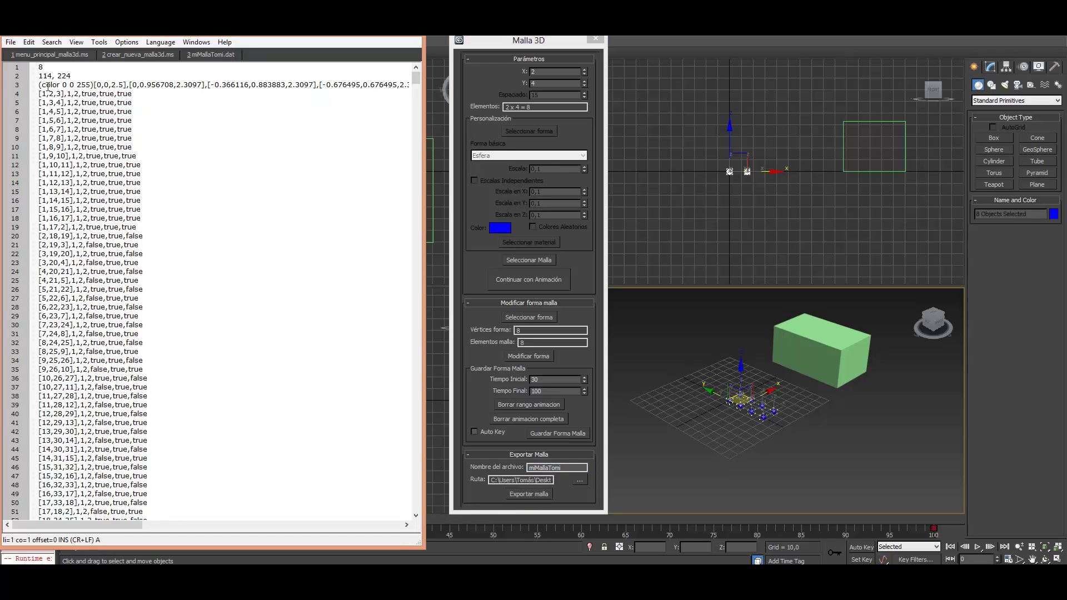
left_click(139, 208)
scroll(139, 208, "down", 6)
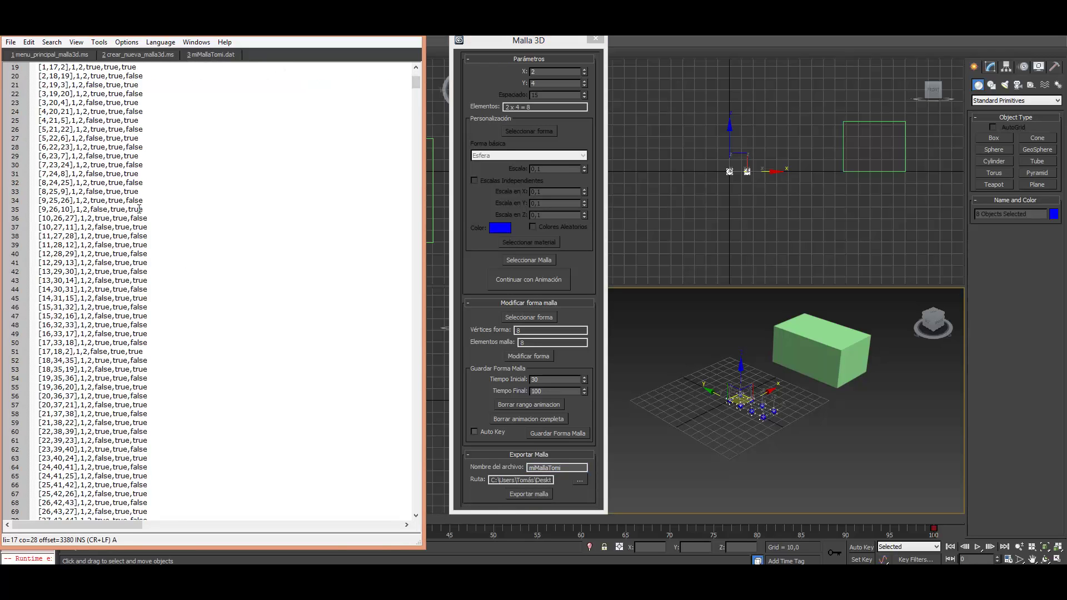
scroll(139, 209, "down", 2)
scroll(223, 194, "down", 1)
scroll(302, 183, "down", 1)
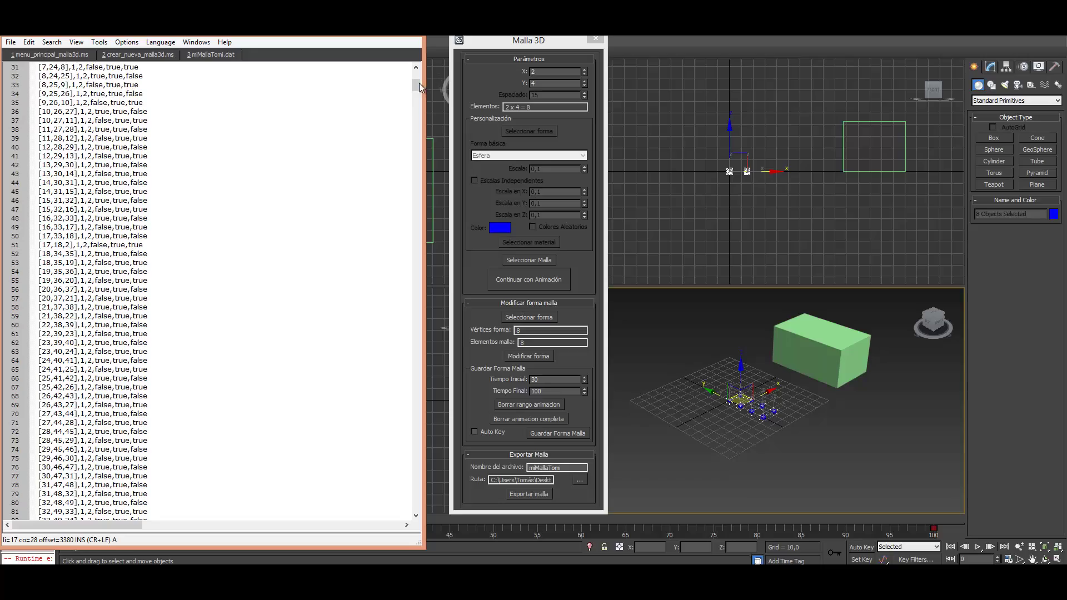
mouse_move(419, 87)
left_mouse_down()
mouse_move(416, 488)
mouse_move(416, 87)
left_mouse_up()
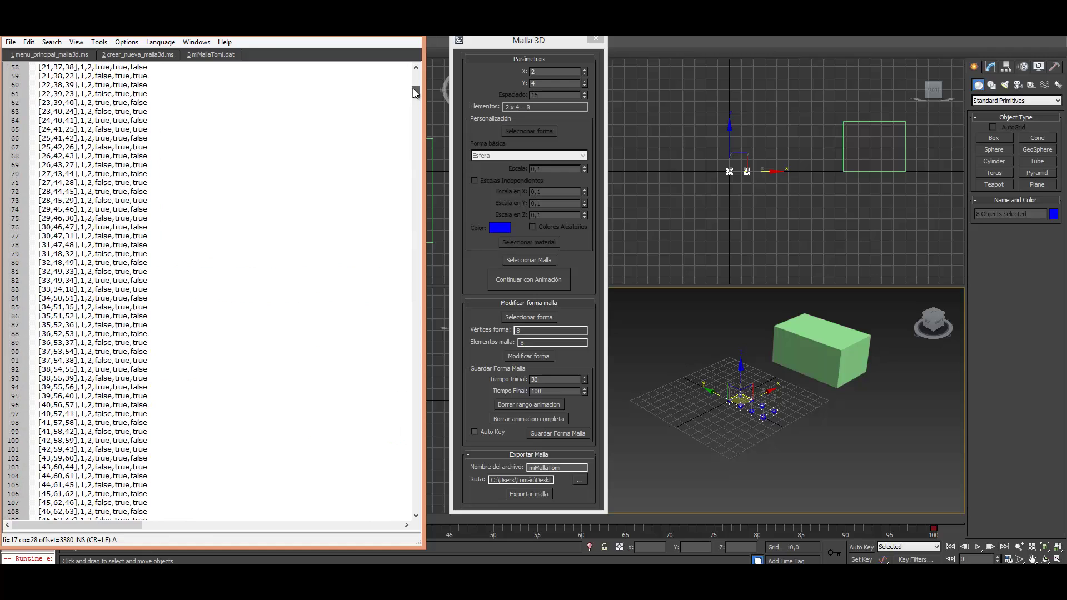
right_click(218, 56)
left_click(409, 42)
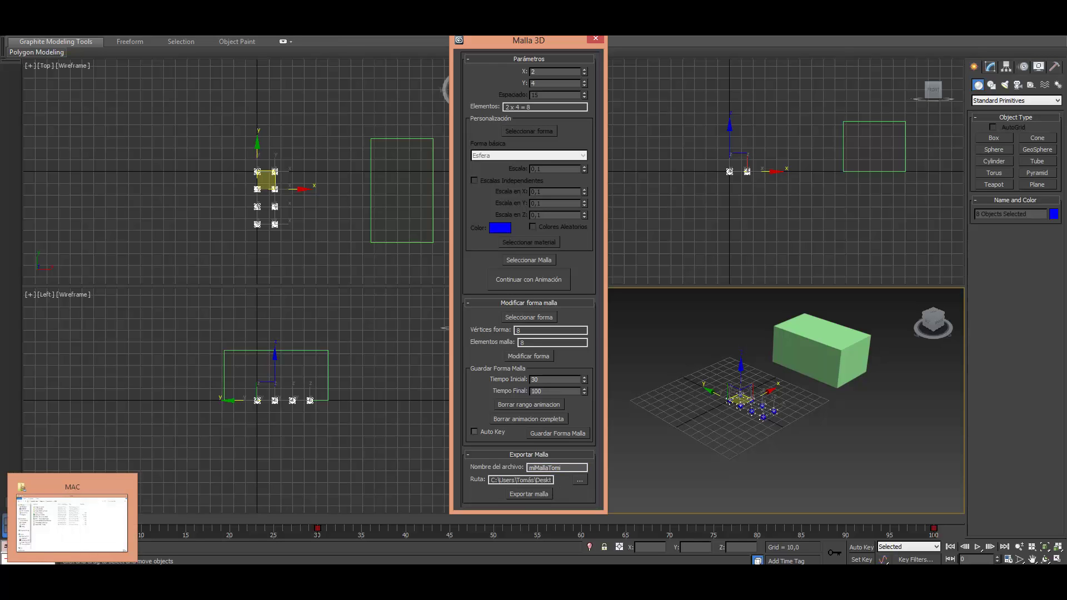
Open File Explorer and go to the malla3d_files folder on the desktop
left_click(72, 522)
left_click(447, 184)
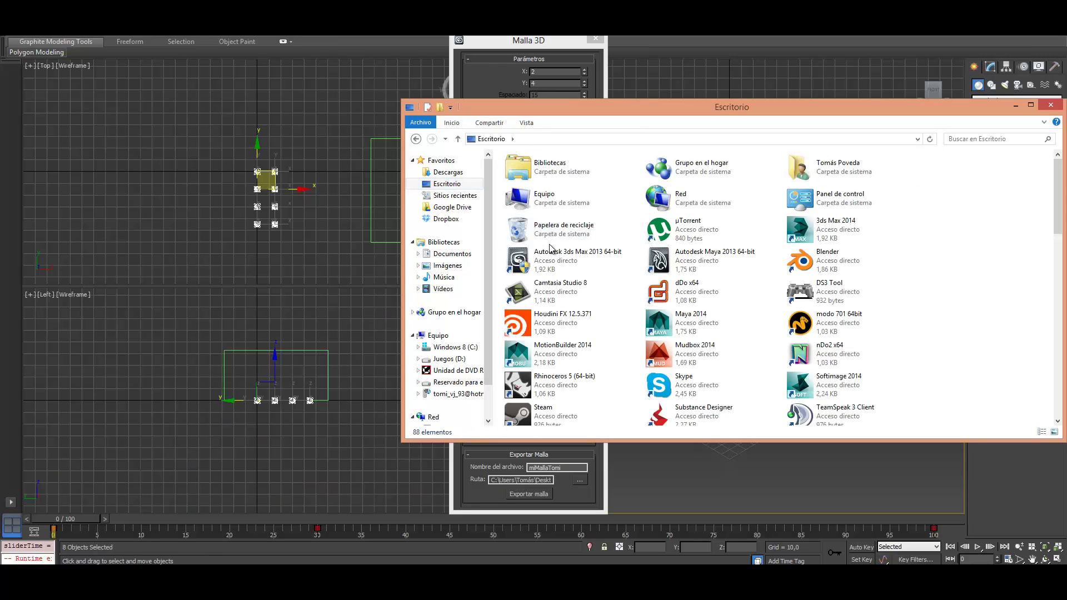
scroll(622, 268, "down", 10)
scroll(674, 279, "up", 10)
scroll(672, 275, "down", 5)
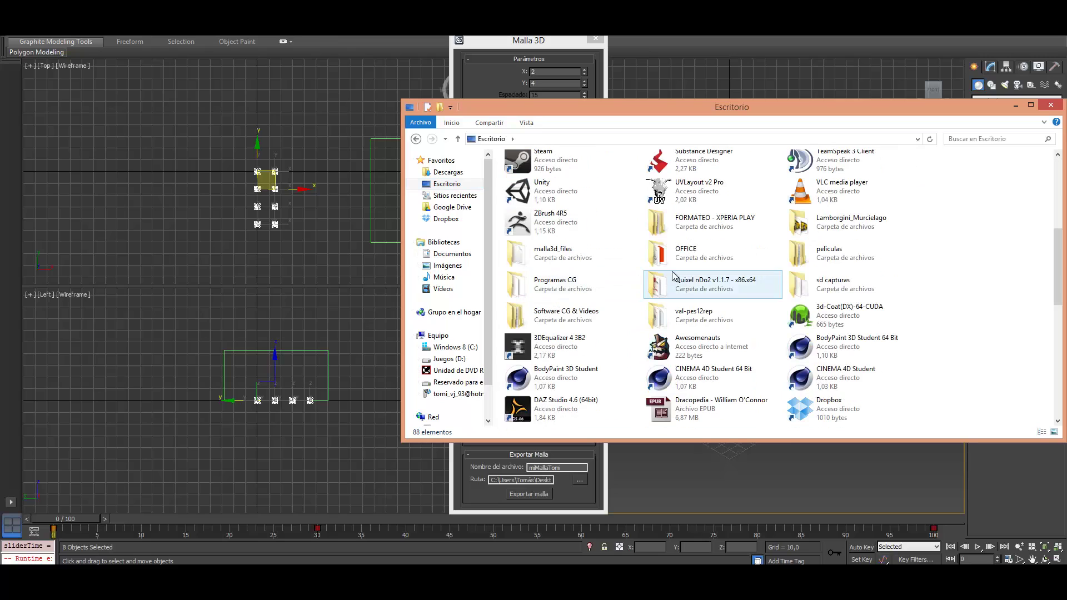
double_click(548, 253)
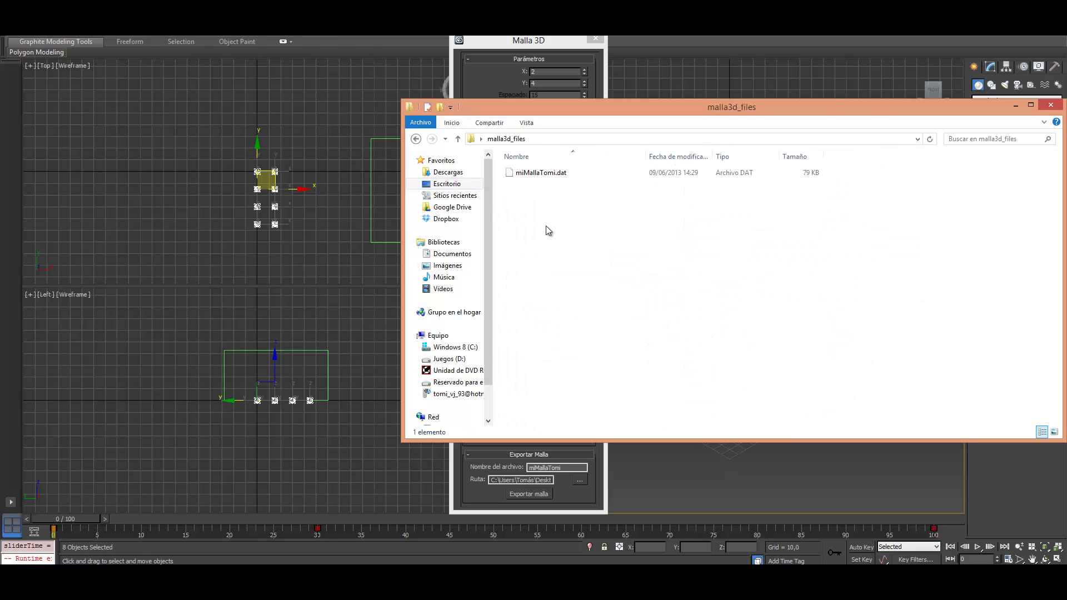
Select miMallaTomi.dat to confirm its 79 KB size, then minimize Explorer
left_click(539, 174)
left_click(579, 223)
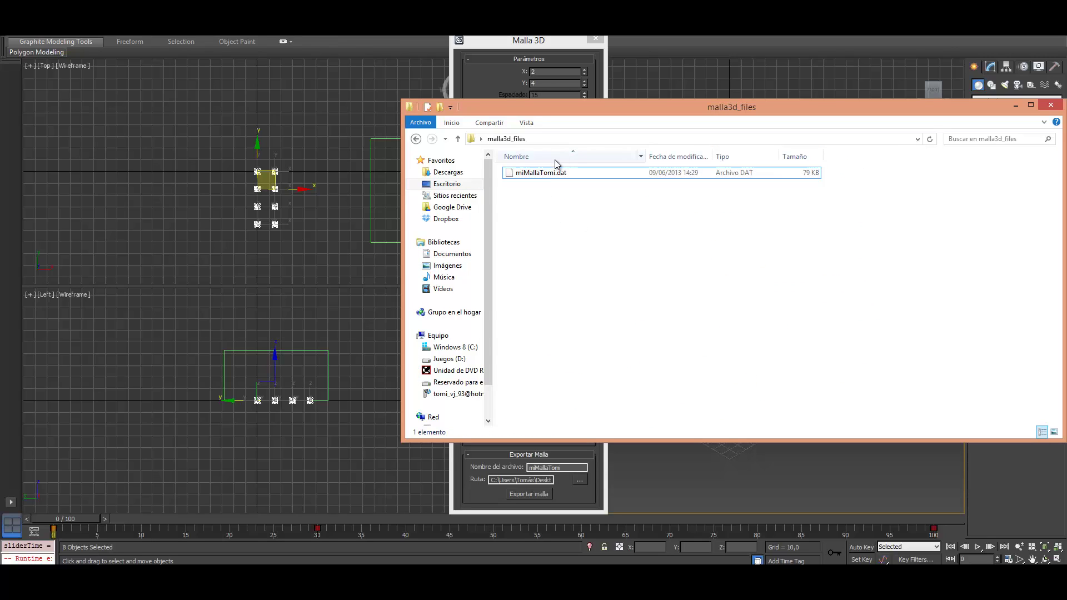
left_click(567, 173)
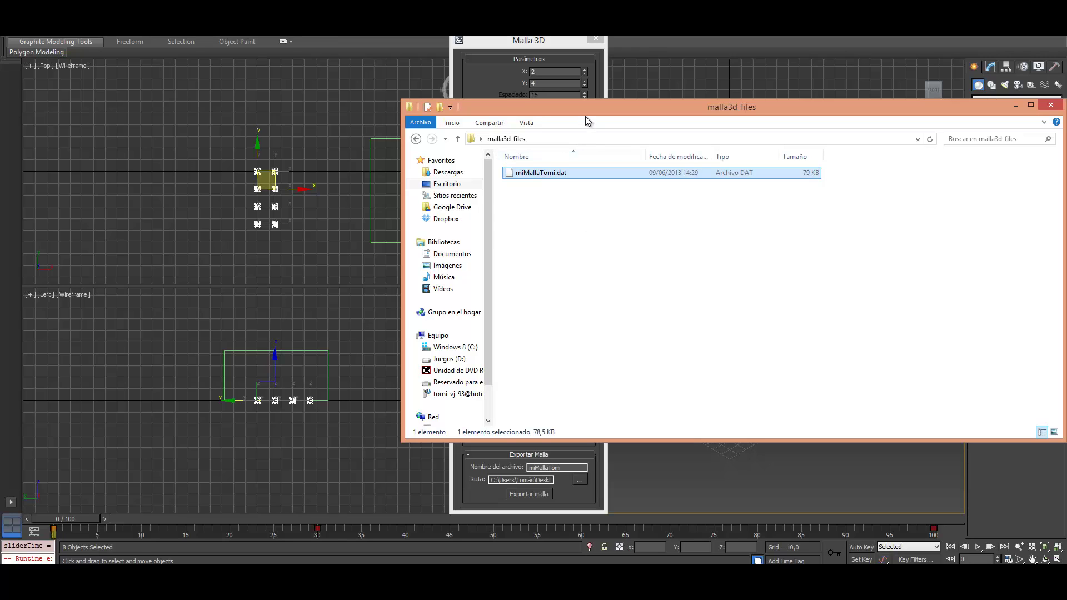
mouse_move(585, 115)
left_mouse_down()
mouse_move(312, 171)
mouse_move(352, 148)
left_mouse_up()
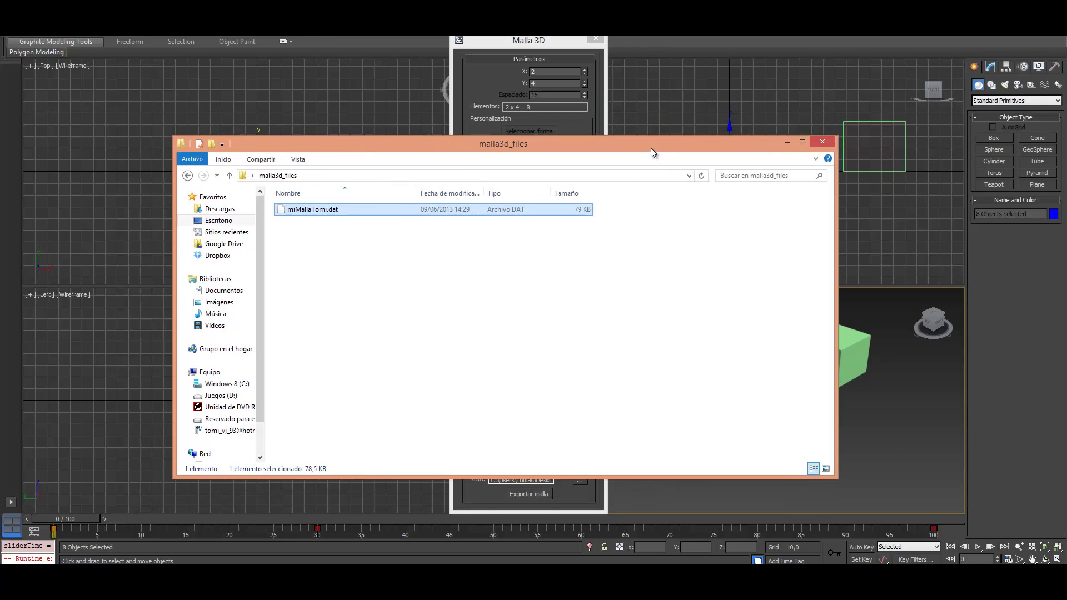
mouse_move(652, 148)
left_mouse_down()
mouse_move(702, 269)
mouse_move(640, 236)
mouse_move(664, 165)
mouse_move(656, 154)
left_mouse_up()
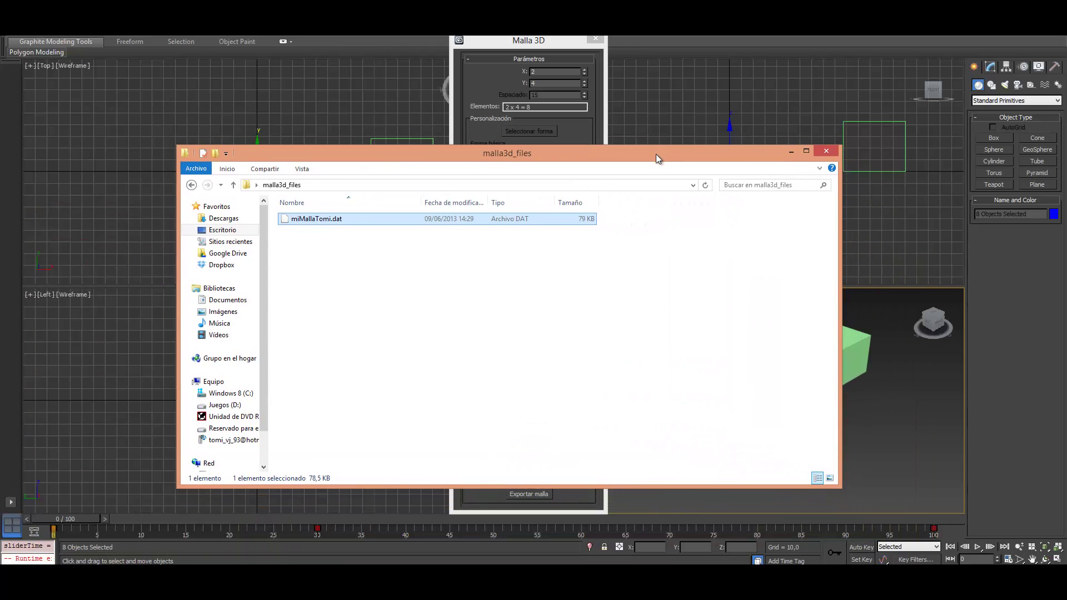
left_click(792, 152)
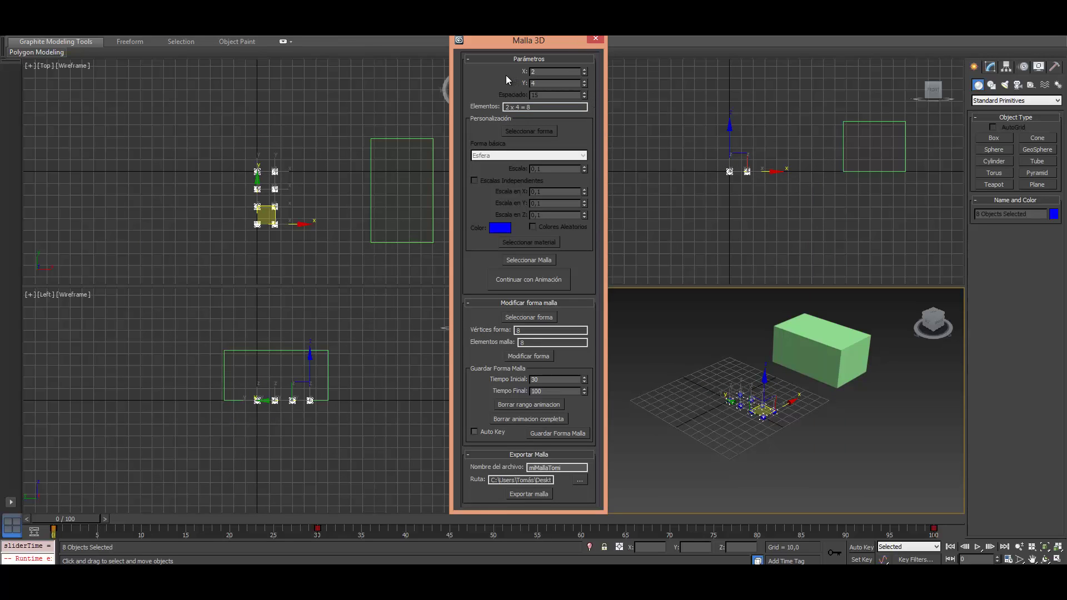
Scrub the timeline to check the spheres reach the box corners, then close Malla 3D via its save prompt
mouse_move(83, 515)
left_mouse_down()
mouse_move(917, 514)
mouse_move(147, 542)
mouse_move(394, 516)
mouse_move(917, 520)
mouse_move(2, 530)
left_mouse_up()
key("w")
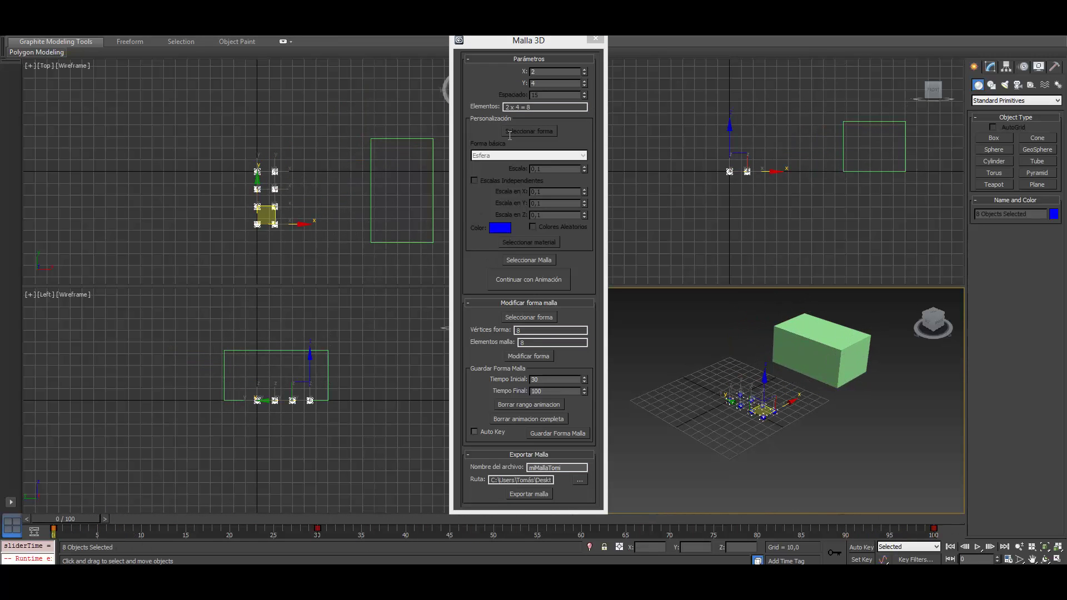
left_click(593, 42)
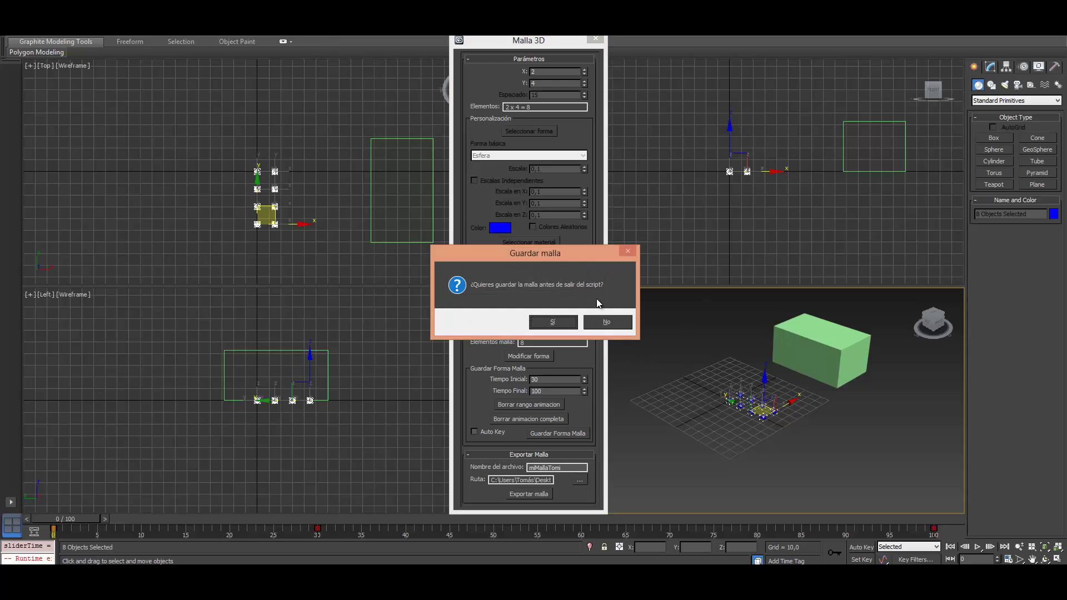
left_click(609, 322)
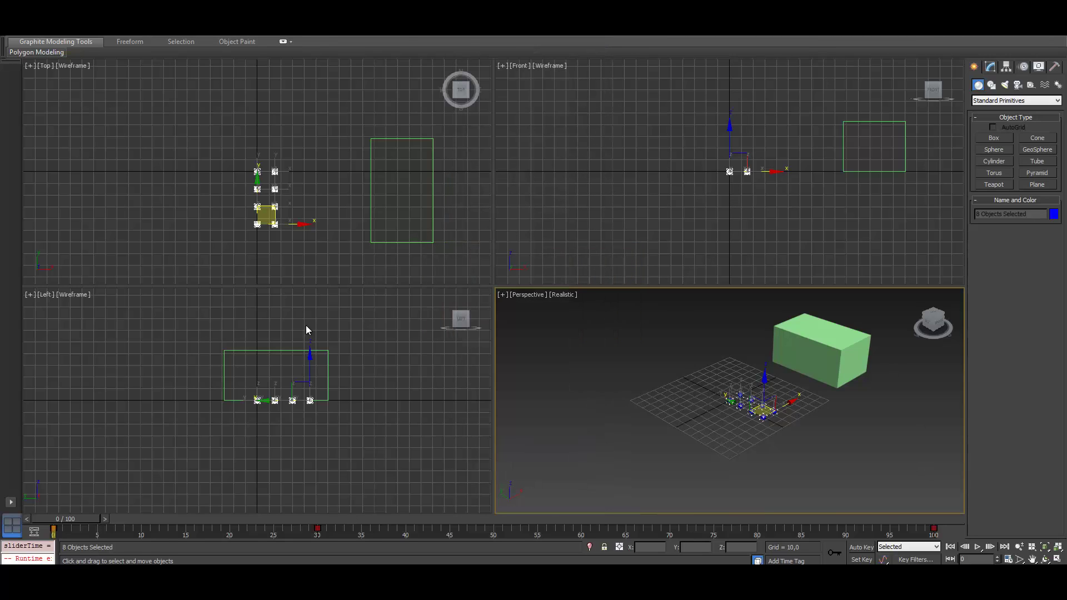